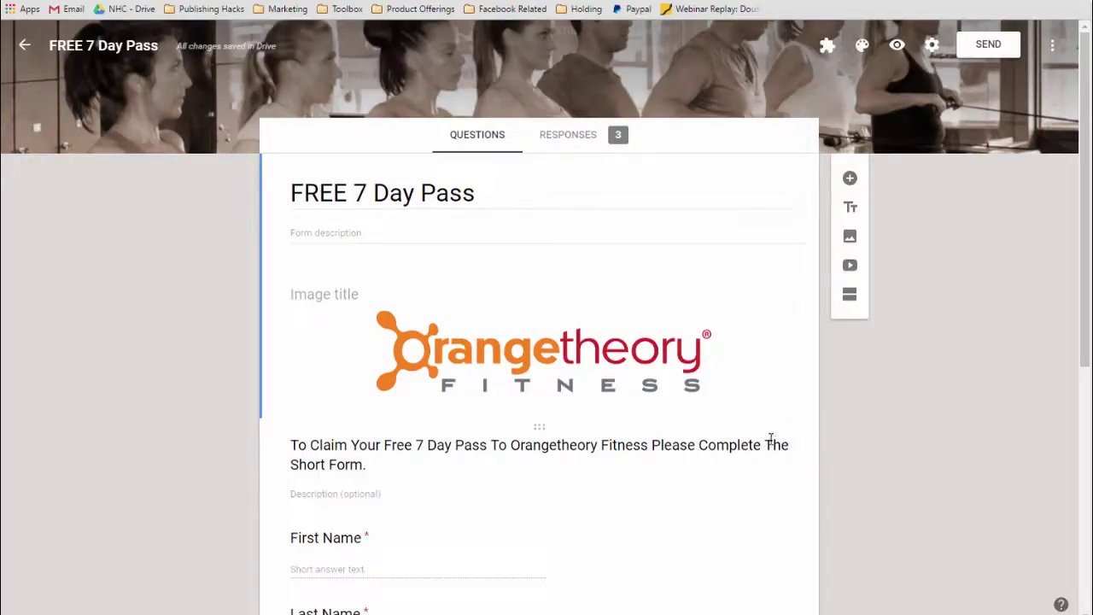
Browse the form add-ons catalogue, try installing Choice Eliminator Lite, then close the catalogue.
{"action": "left_click", "coordinate": [1054, 52]}
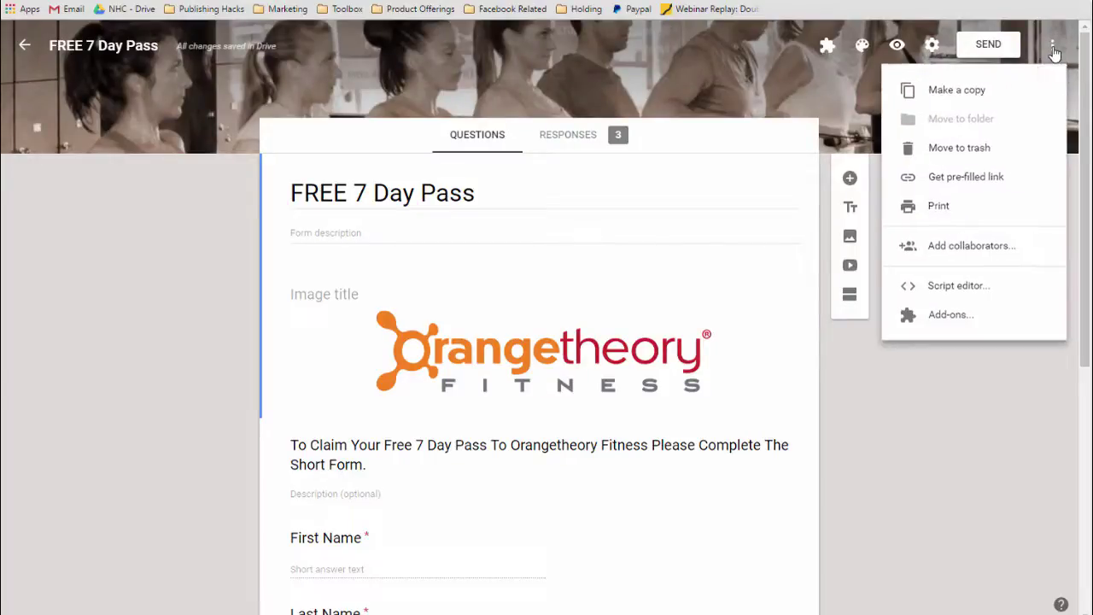
{"action": "left_click", "coordinate": [955, 326]}
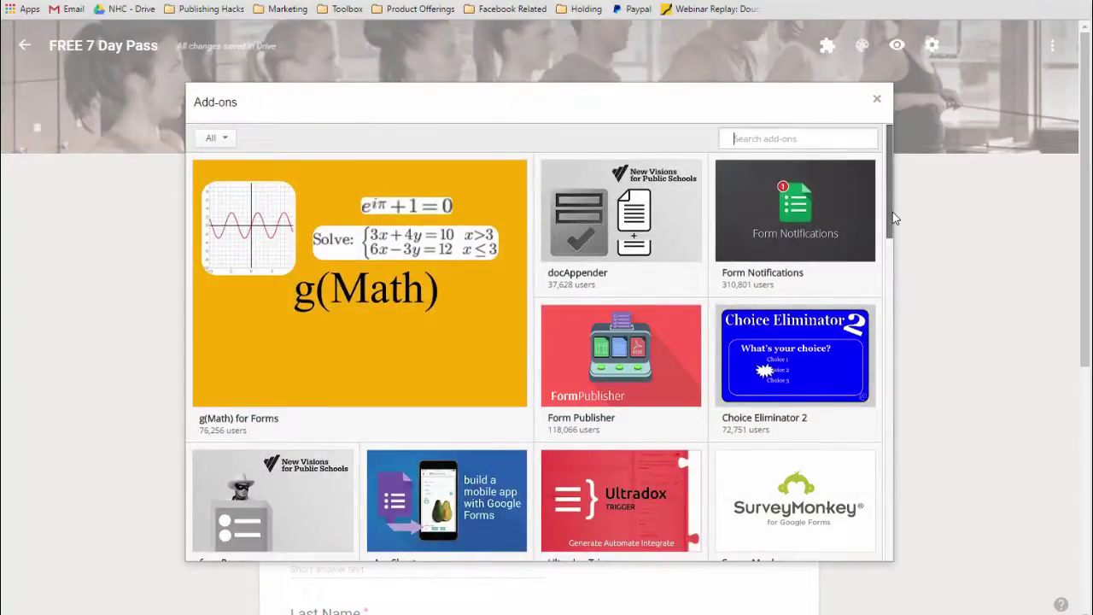
{"action": "left_click_drag", "start_coordinate": [889, 217], "coordinate": [872, 403]}
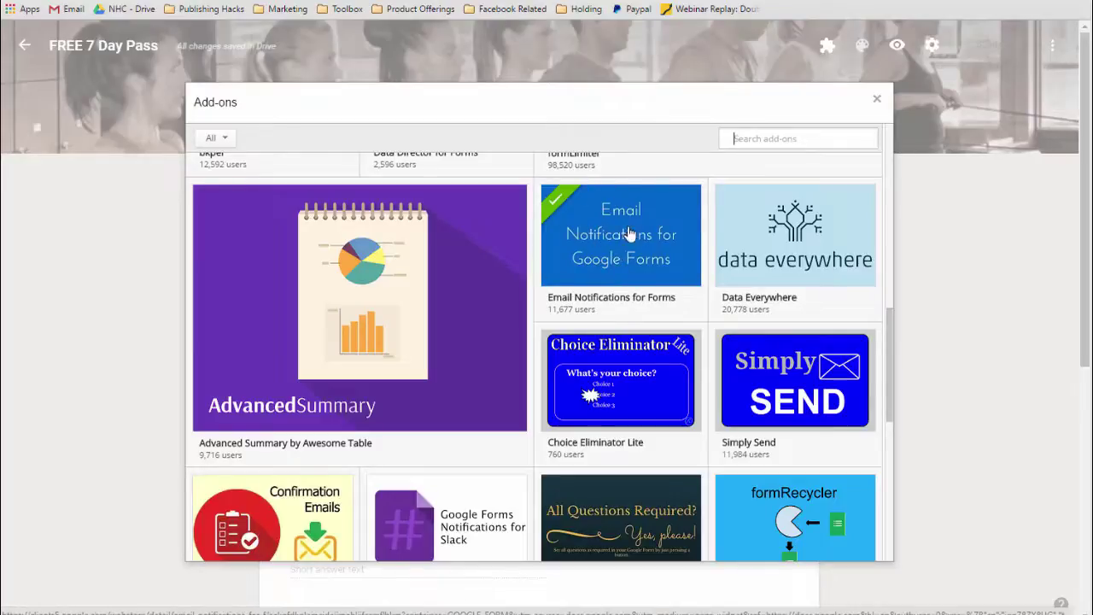
{"action": "mouse_move", "coordinate": [632, 243]}
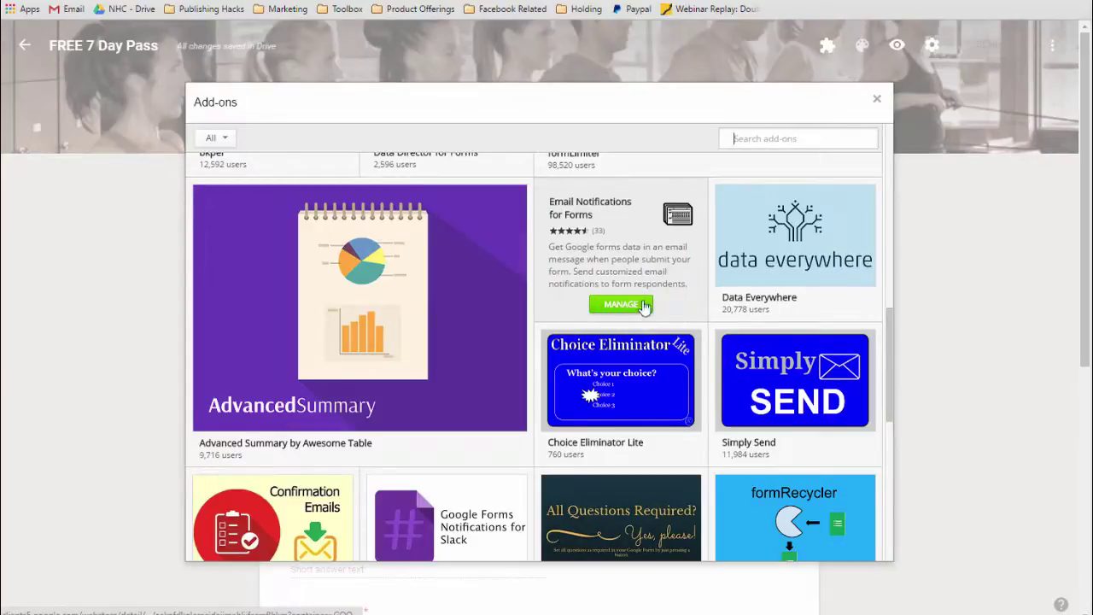
{"action": "mouse_move", "coordinate": [602, 356]}
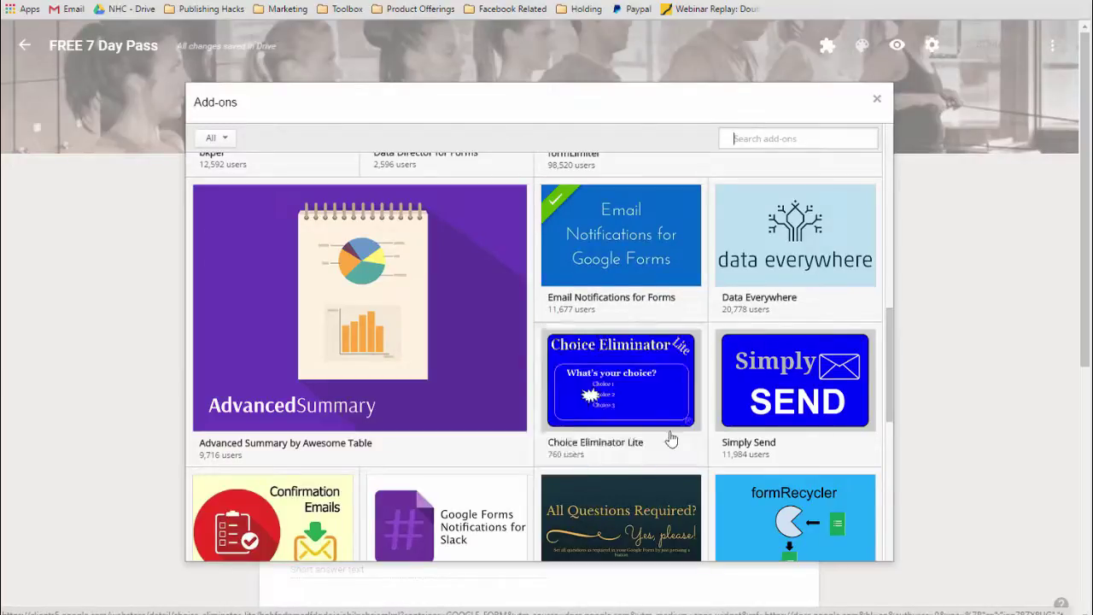
{"action": "mouse_move", "coordinate": [626, 451]}
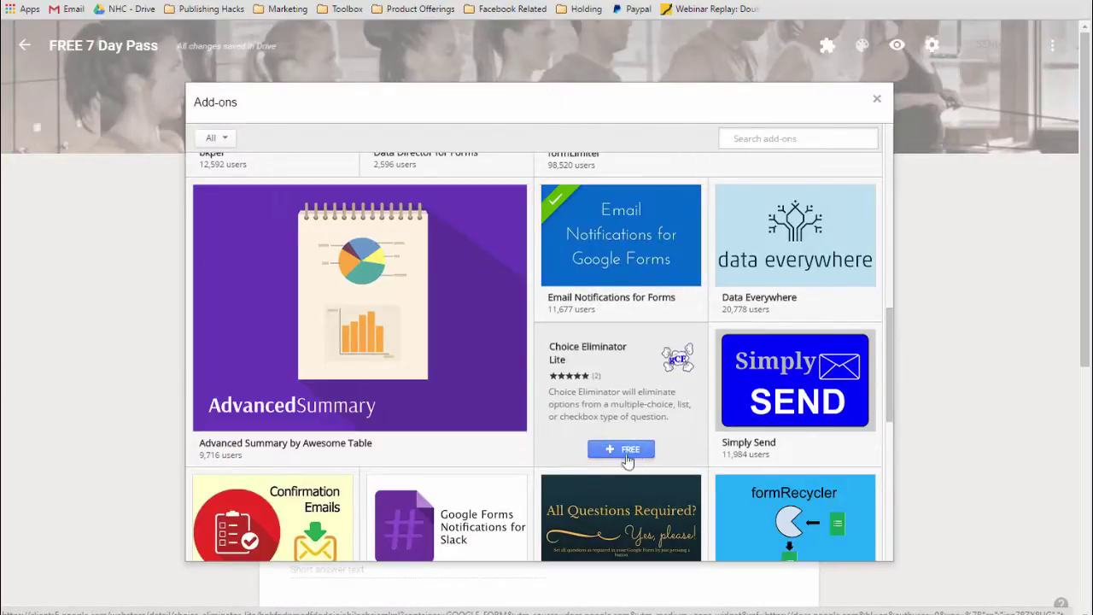
{"action": "left_click", "coordinate": [630, 457]}
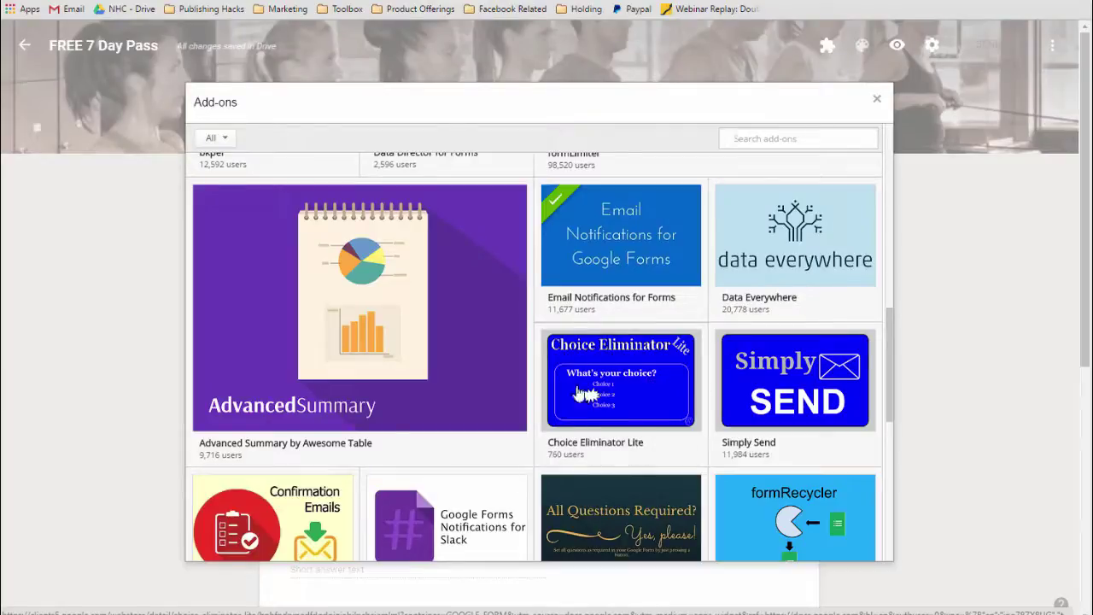
{"action": "mouse_move", "coordinate": [578, 339]}
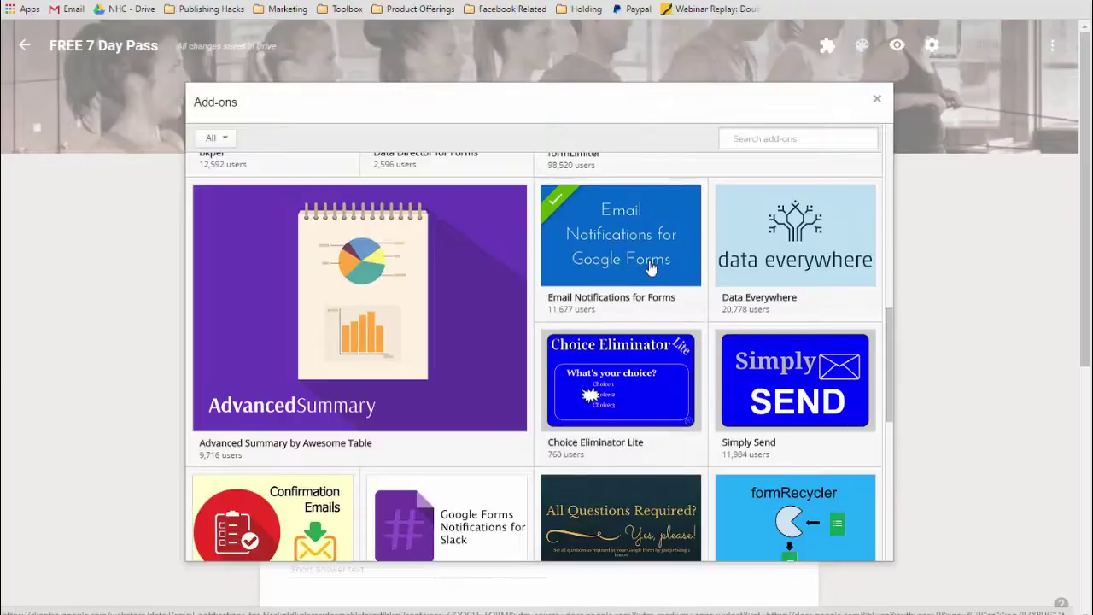
{"action": "left_click", "coordinate": [878, 102]}
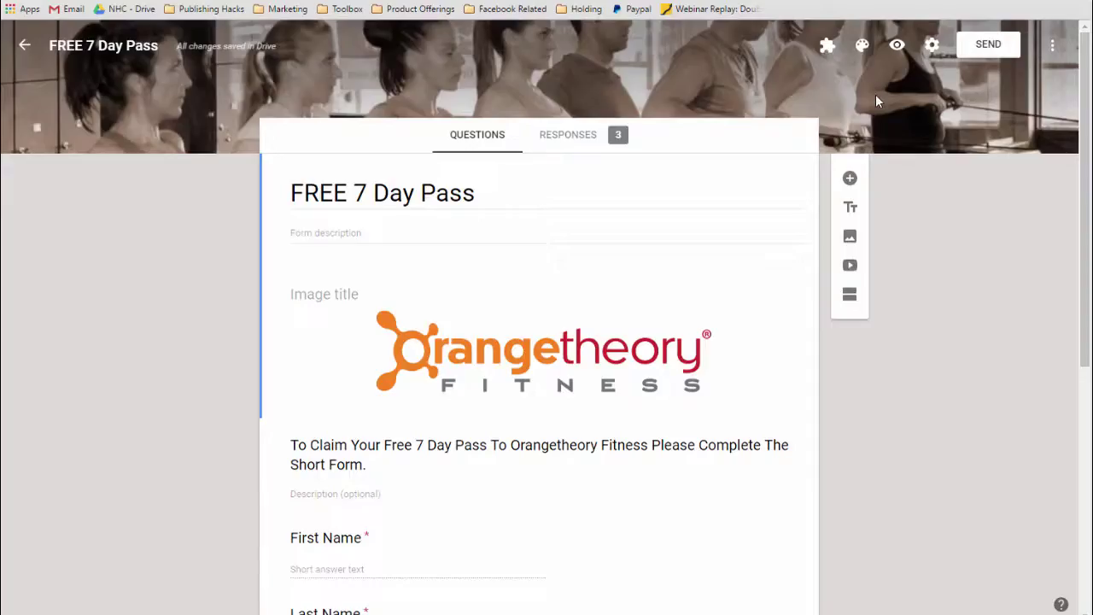
Launch the installed Email Notifications for Forms add-on and start a new notification rule.
{"action": "left_click", "coordinate": [827, 45]}
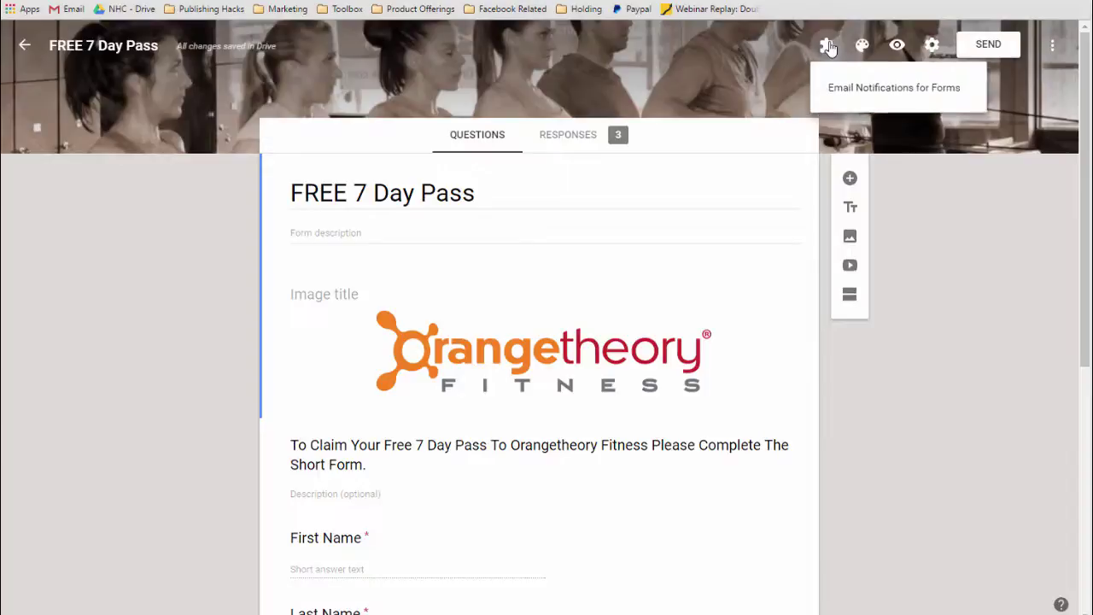
{"action": "left_click", "coordinate": [868, 99]}
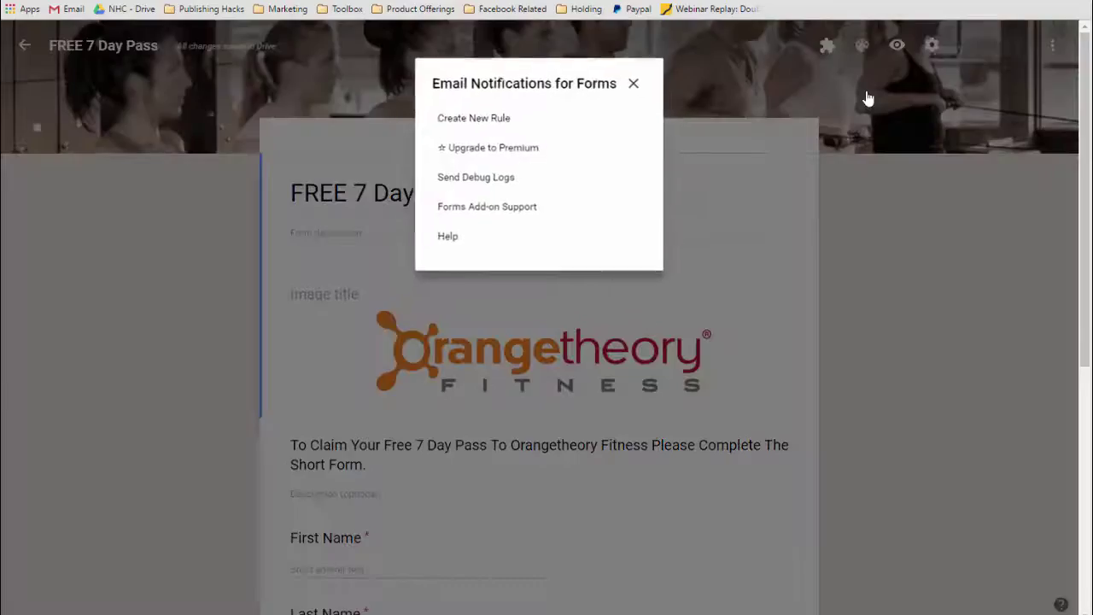
{"action": "left_click", "coordinate": [476, 120]}
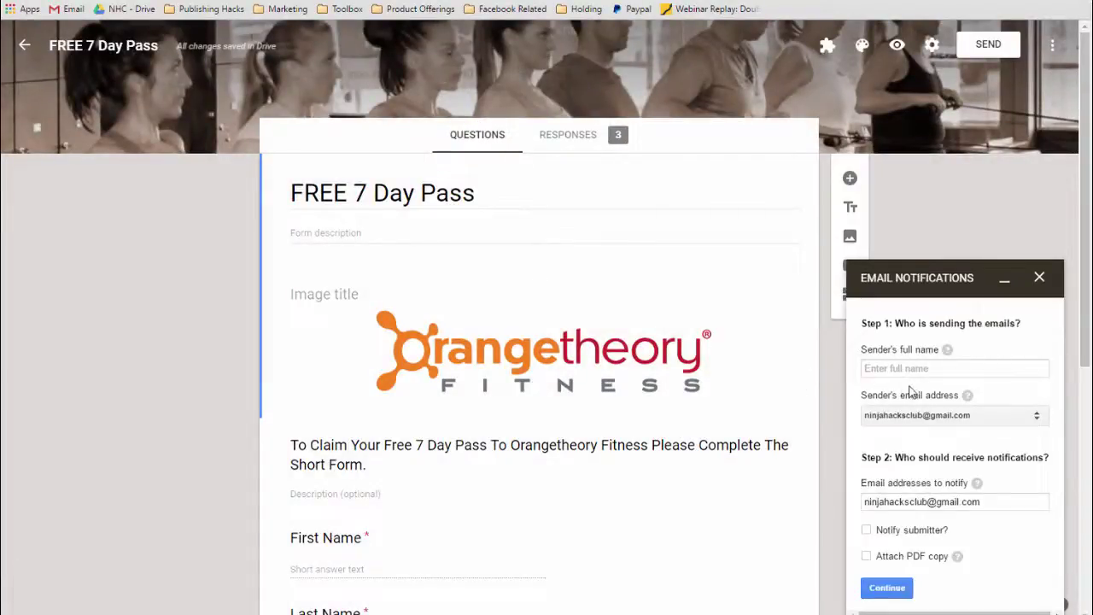
Enter the sender's full name, email the submitter using the Email Address answer, and continue.
{"action": "left_click", "coordinate": [895, 368]}
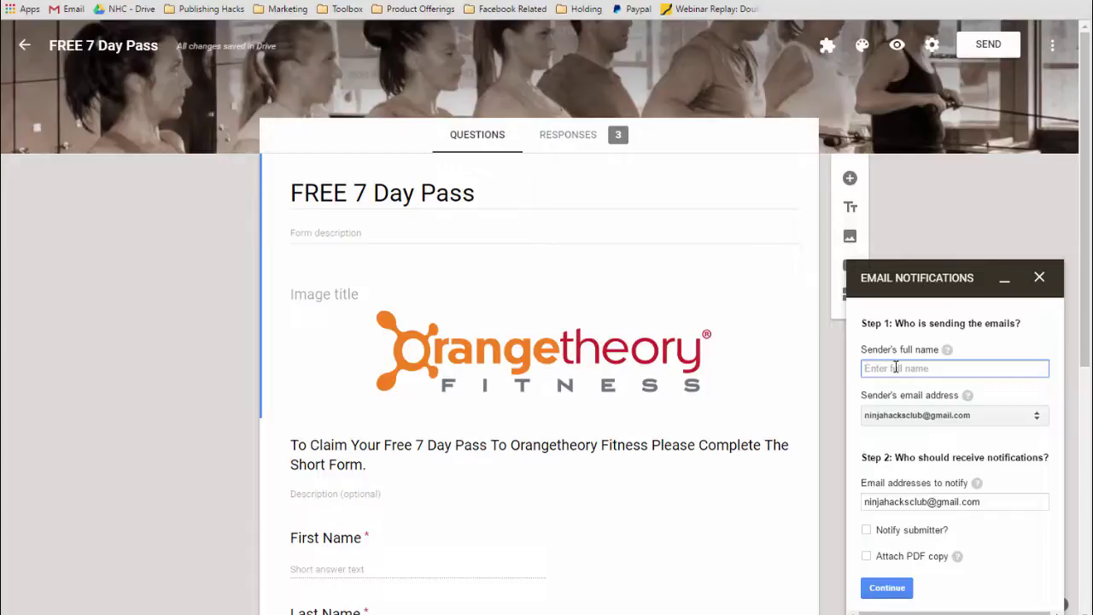
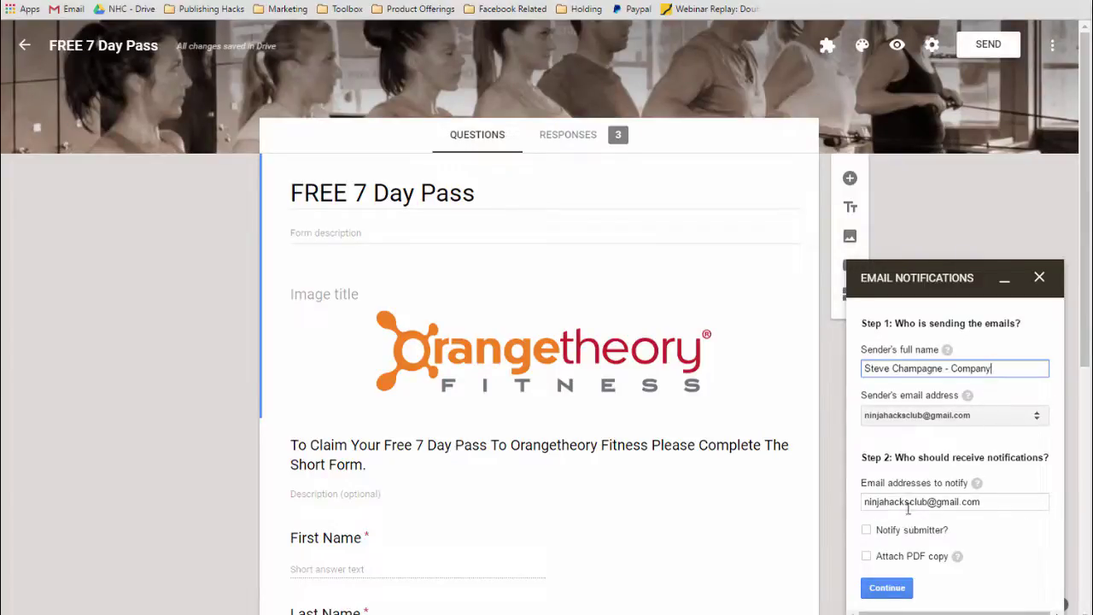
{"action": "left_click", "coordinate": [868, 544]}
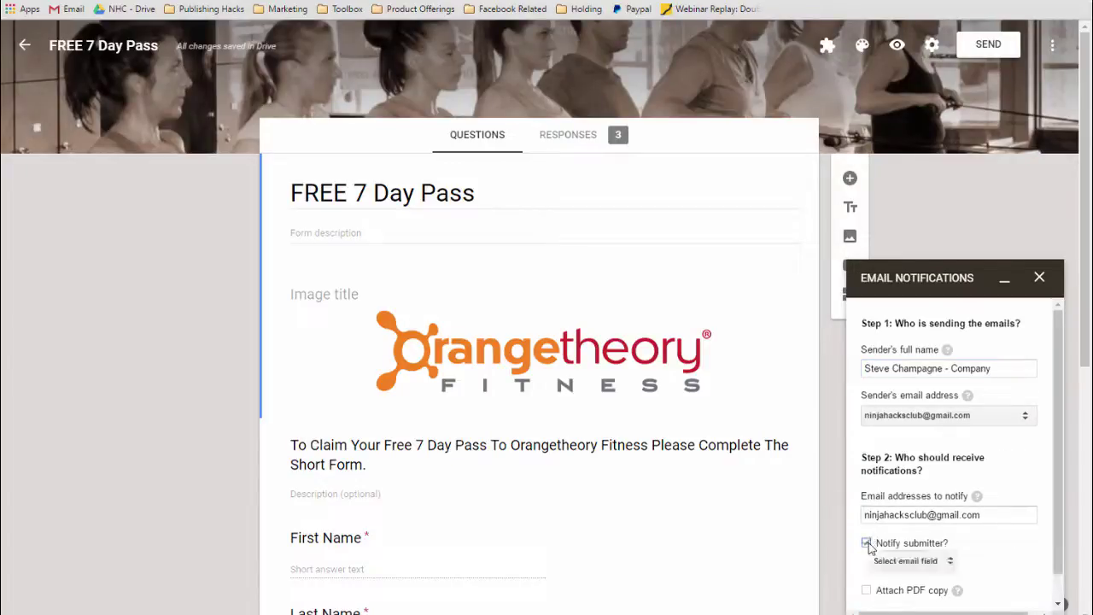
{"action": "left_click", "coordinate": [943, 565]}
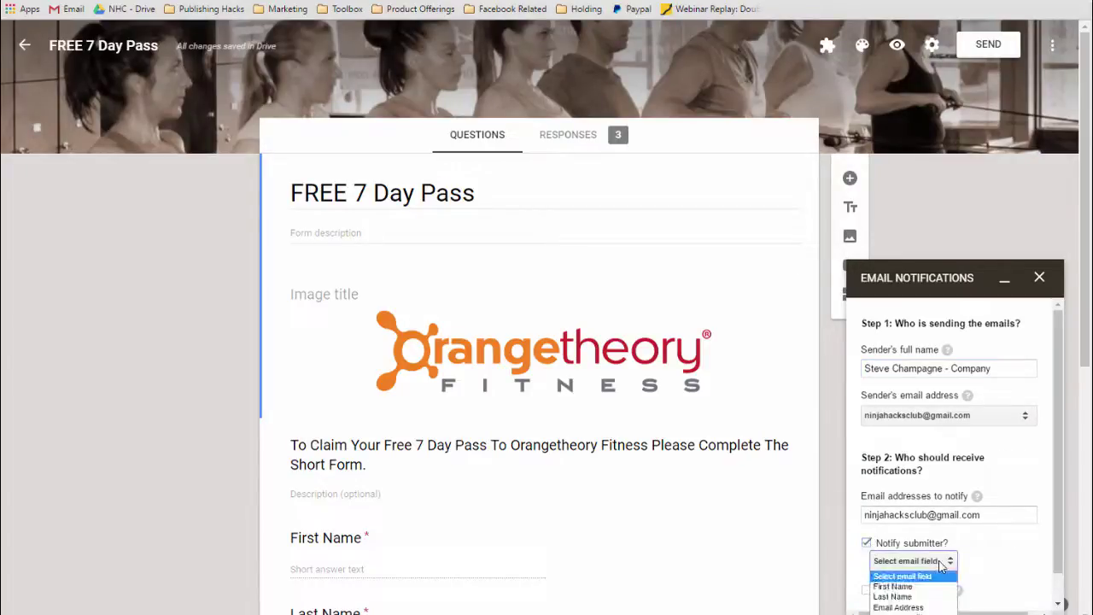
{"action": "left_click", "coordinate": [925, 608]}
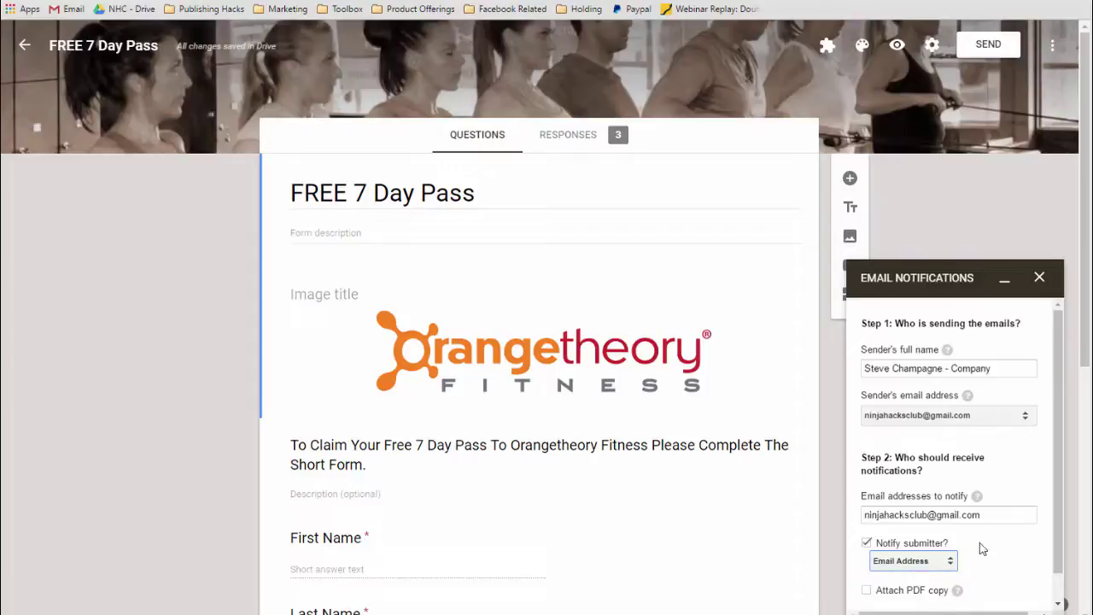
{"action": "scroll", "coordinate": [982, 547], "scroll_direction": "down", "scroll_amount": 3}
{"action": "left_click", "coordinate": [885, 592]}
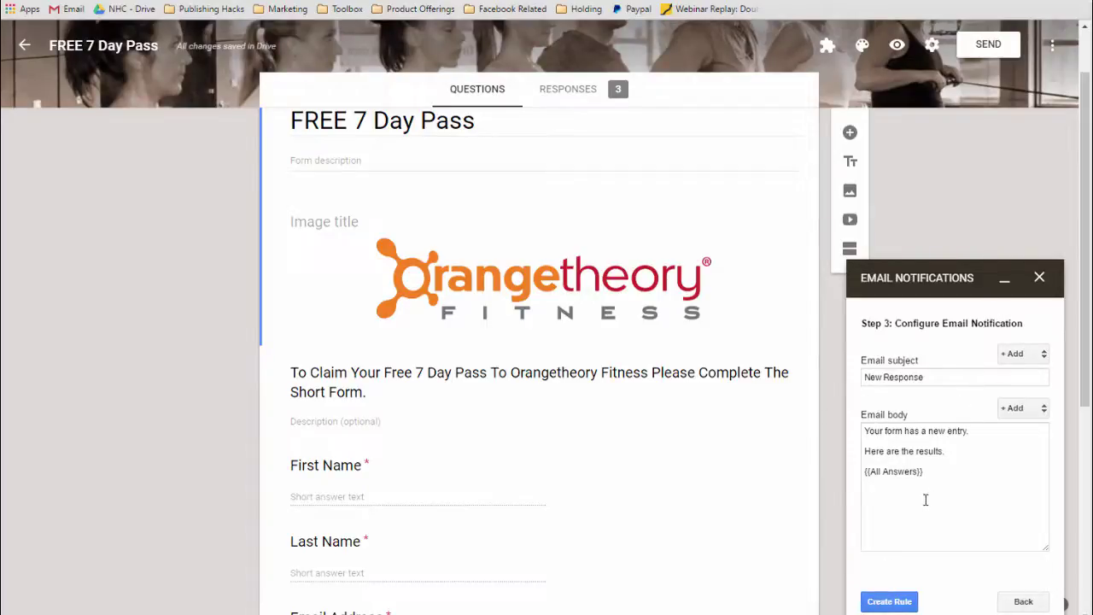
Set the email subject to '{{First Name}}, 7 Day Free Pass to OTF'.
{"action": "left_click", "coordinate": [1042, 355]}
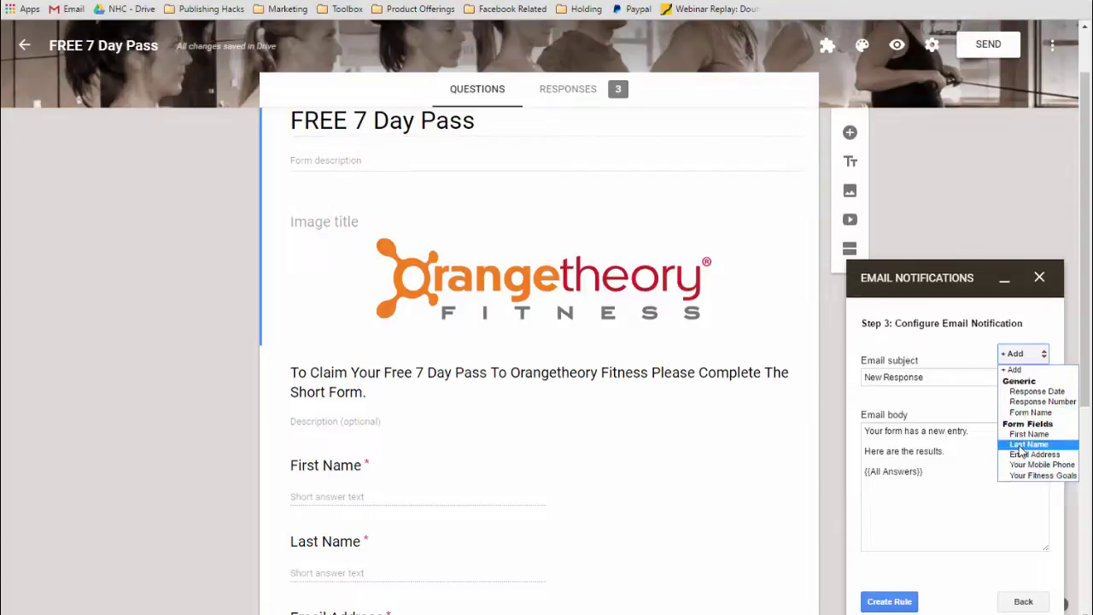
{"action": "left_click", "coordinate": [948, 479]}
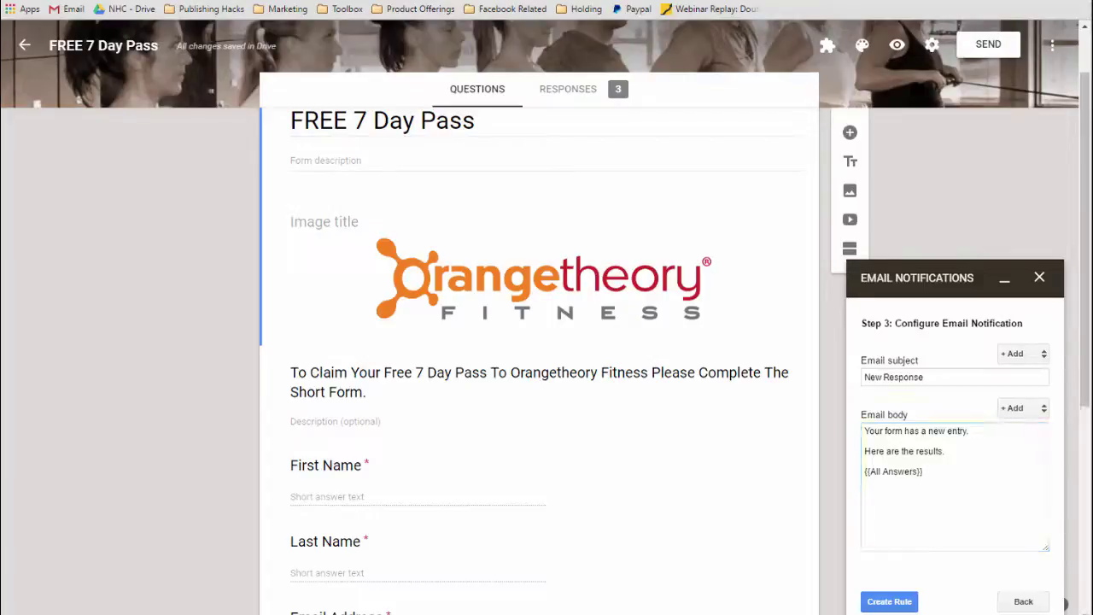
{"action": "left_click", "coordinate": [914, 377]}
{"action": "type", "text": "{{First Name}}, 7 Day Free Pass to OTF"}
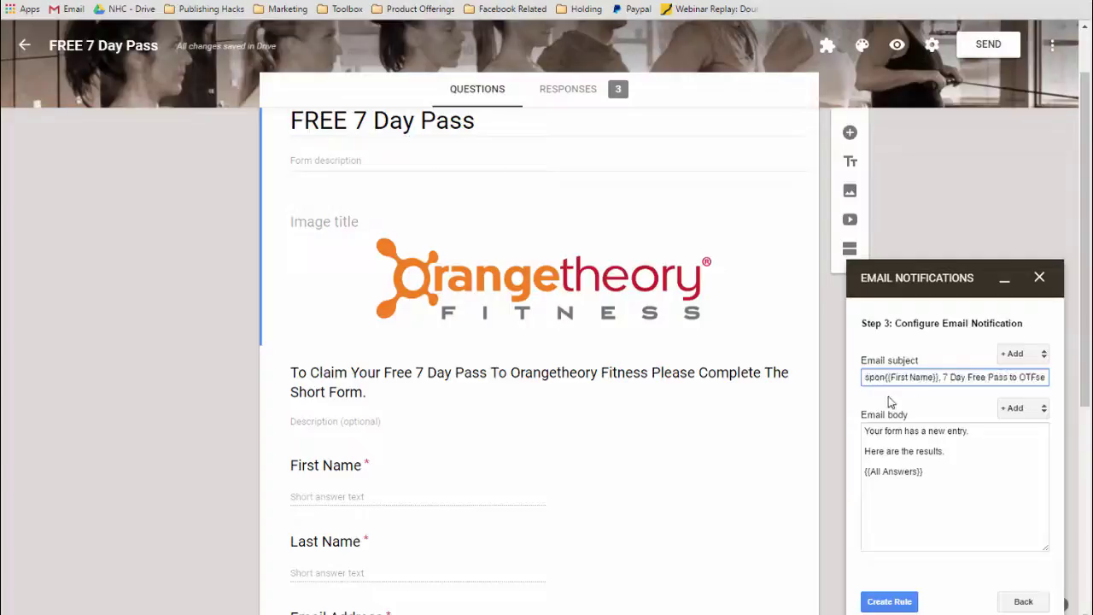
{"action": "left_click_drag", "start_coordinate": [873, 376], "coordinate": [845, 378]}
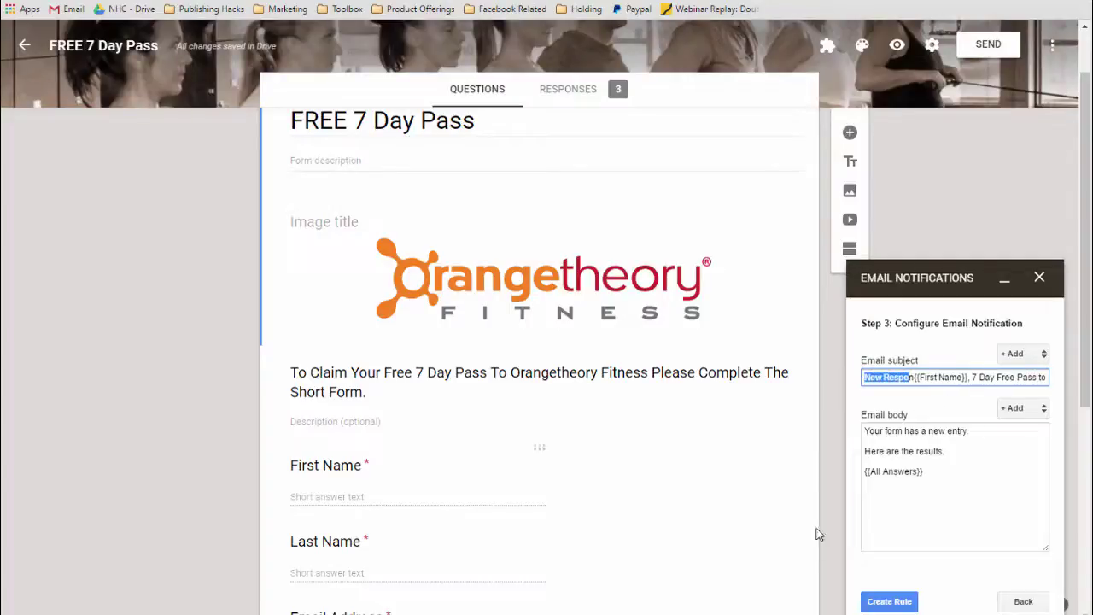
{"action": "key", "text": "BackSpace"}
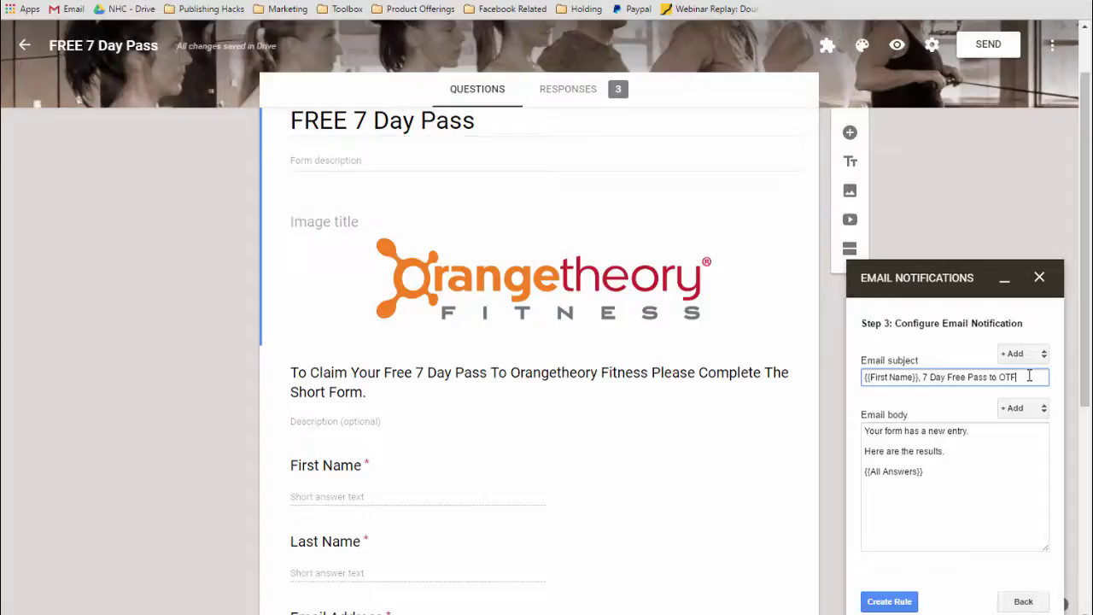
Replace the default email body with the pasted personalized HTML message and create the rule.
{"action": "left_click_drag", "start_coordinate": [936, 475], "coordinate": [832, 419]}
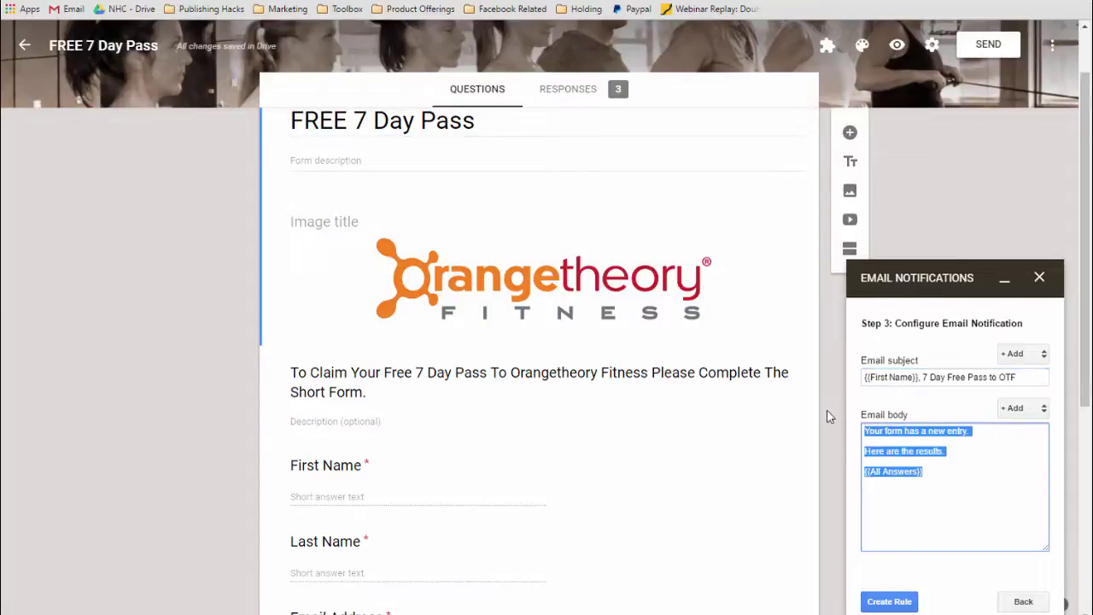
{"action": "key", "text": "BackSpace"}
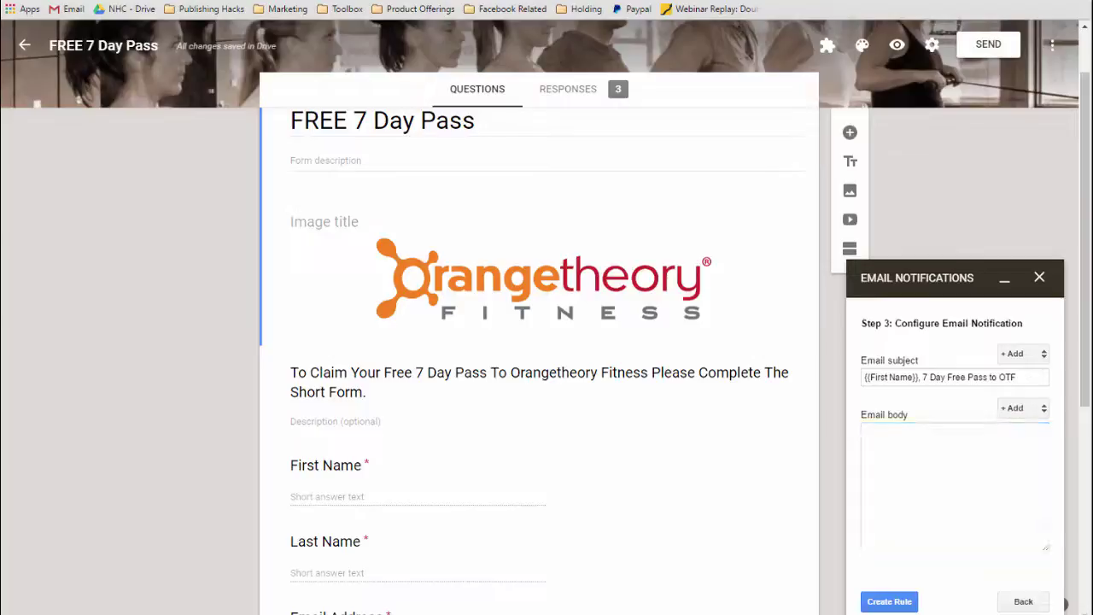
{"action": "left_click", "coordinate": [939, 444]}
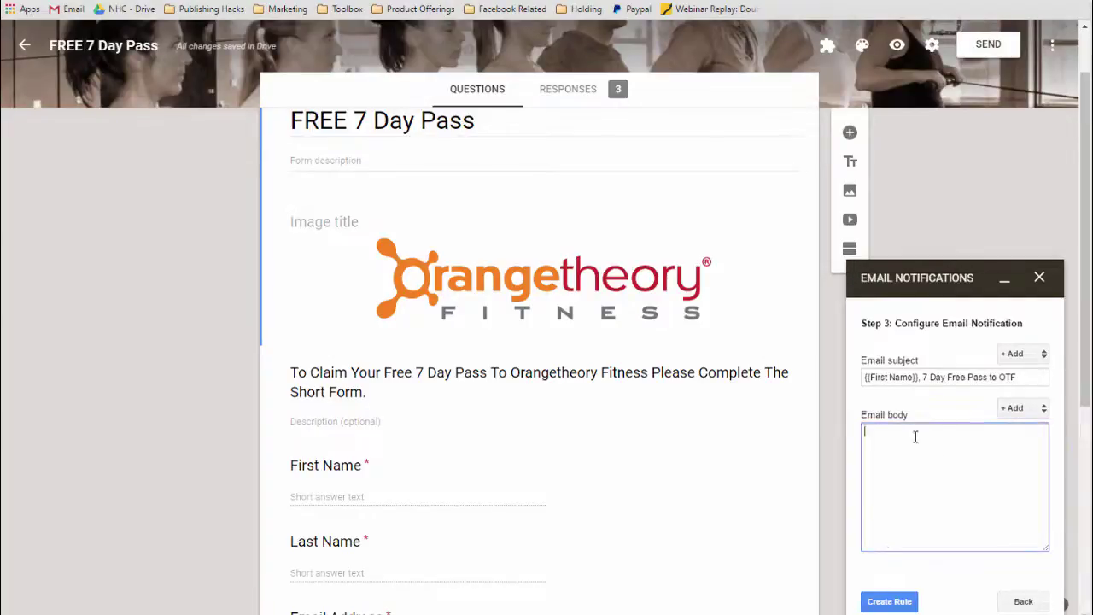
{"action": "key", "text": "ctrl+v"}
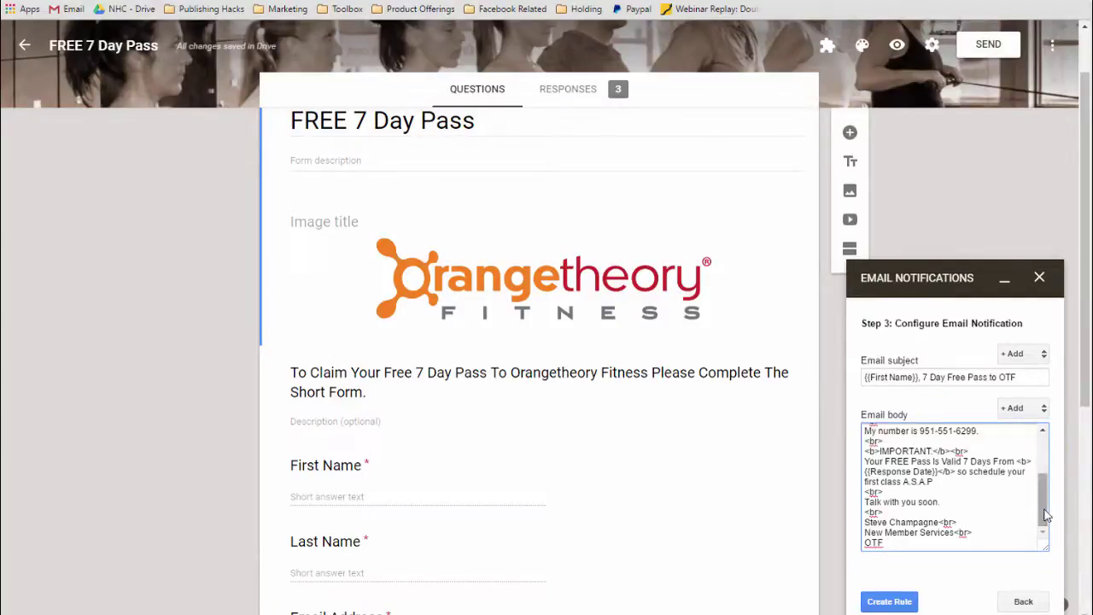
{"action": "left_click_drag", "start_coordinate": [1045, 514], "coordinate": [1043, 461]}
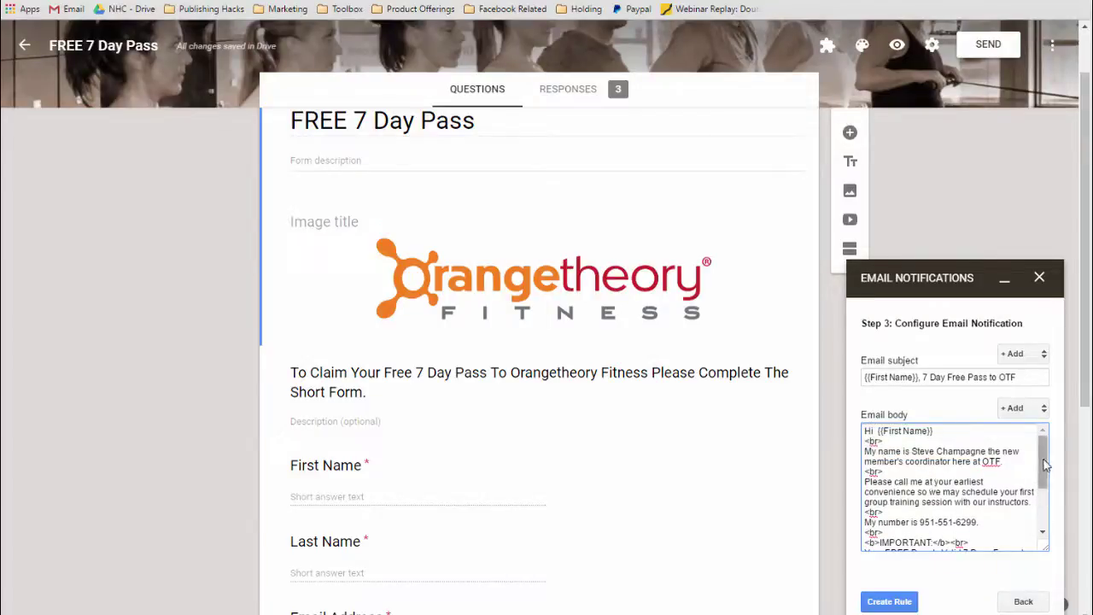
{"action": "left_click_drag", "start_coordinate": [1045, 465], "coordinate": [1052, 504]}
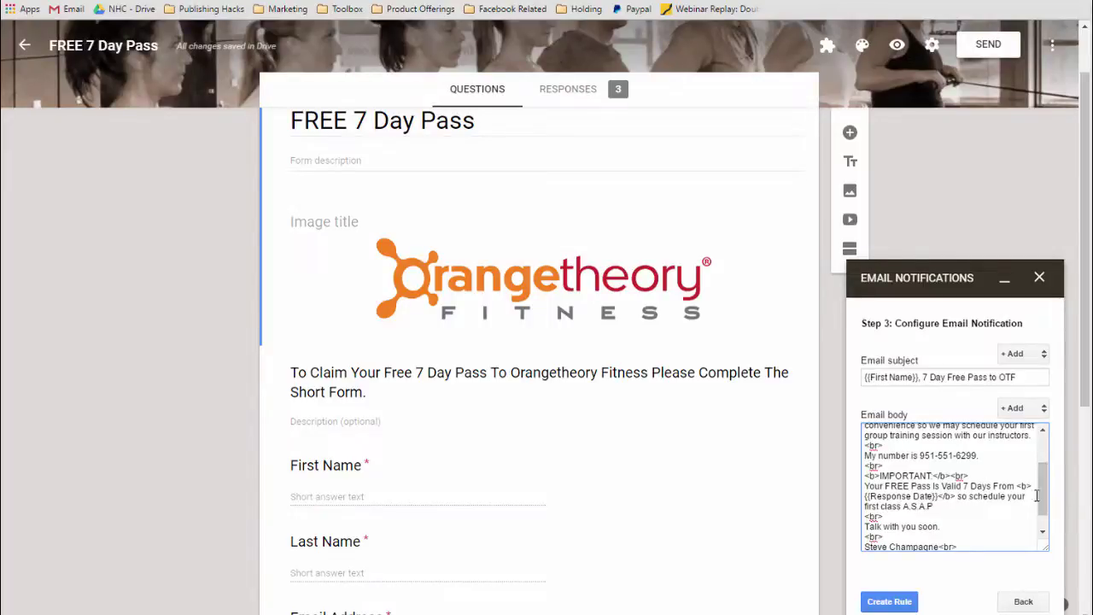
{"action": "left_click_drag", "start_coordinate": [1042, 500], "coordinate": [1050, 532]}
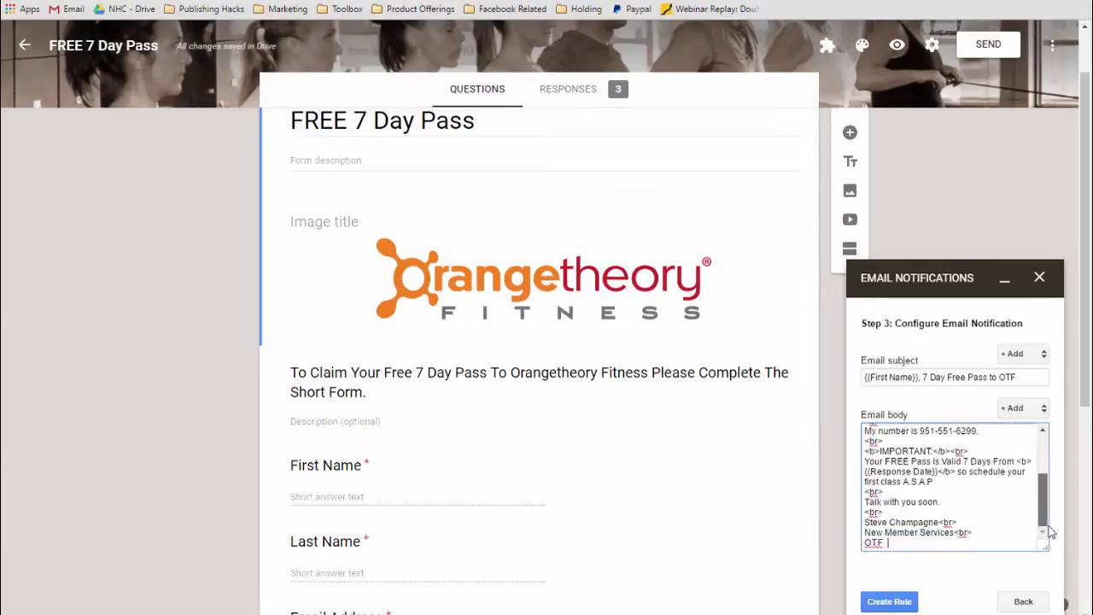
{"action": "left_click", "coordinate": [896, 602]}
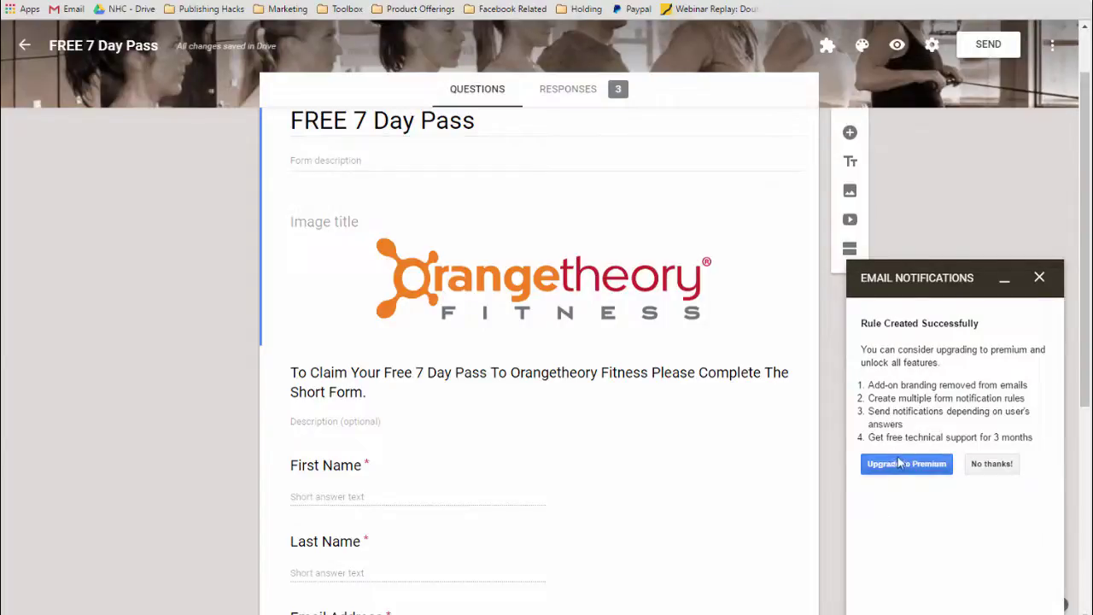
Decline the premium upgrade offer on the Rule Created Successfully panel.
{"action": "left_click", "coordinate": [992, 465]}
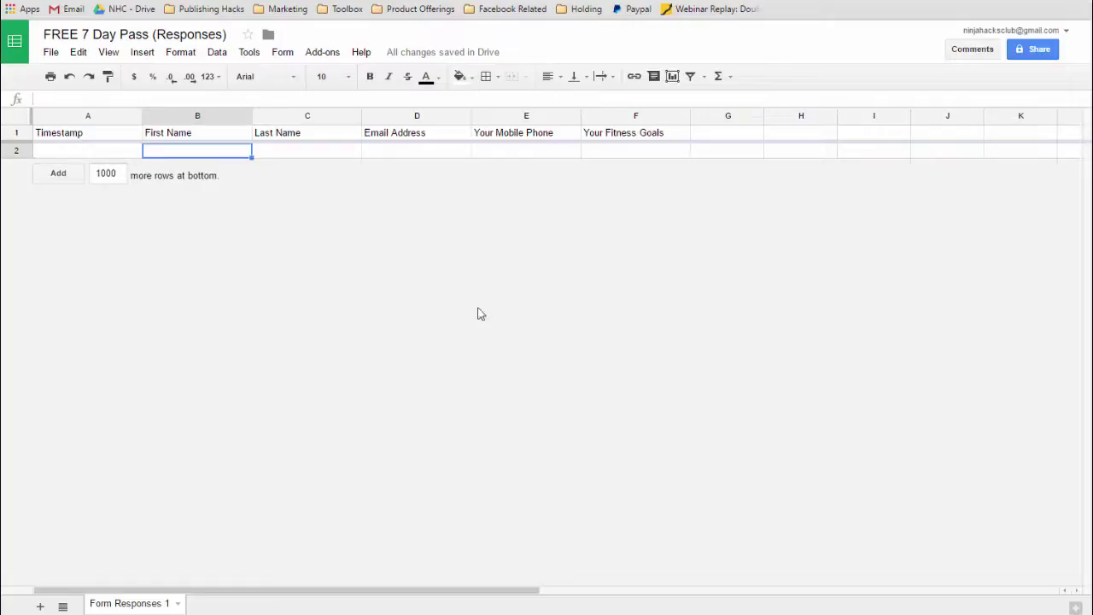
Add a sheet notification rule that emails right away when a user submits the form.
{"action": "left_click", "coordinate": [248, 53]}
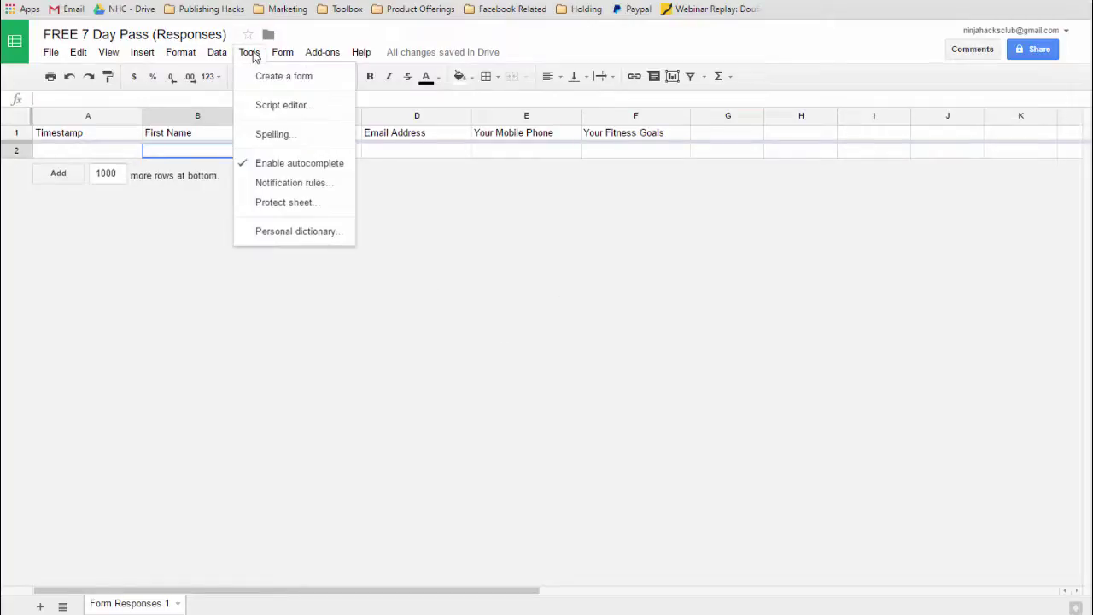
{"action": "left_click", "coordinate": [279, 182]}
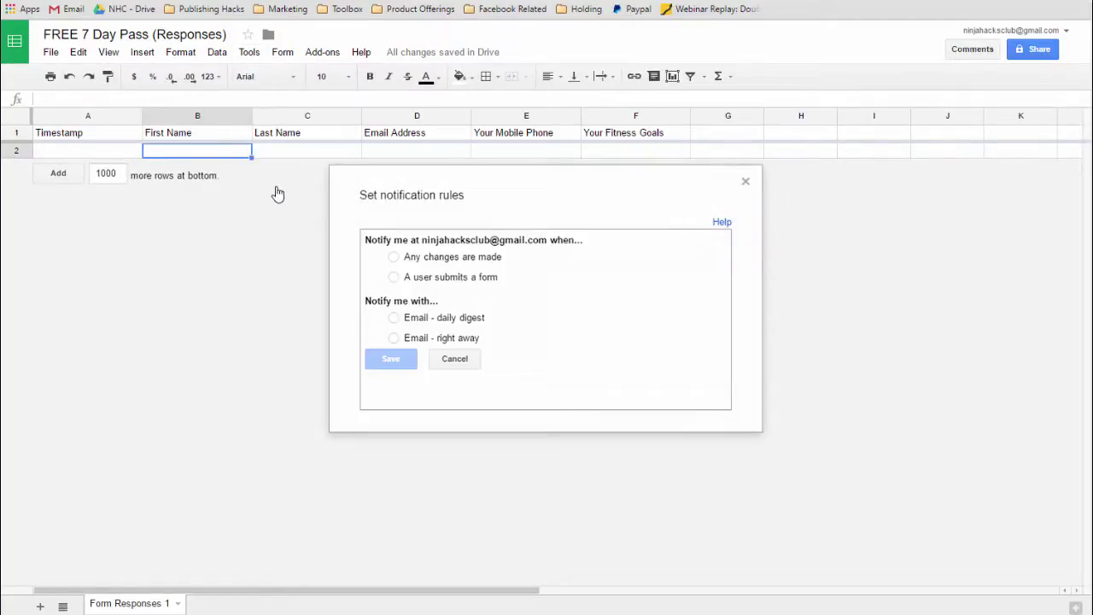
{"action": "left_click", "coordinate": [393, 278]}
{"action": "left_click", "coordinate": [393, 339]}
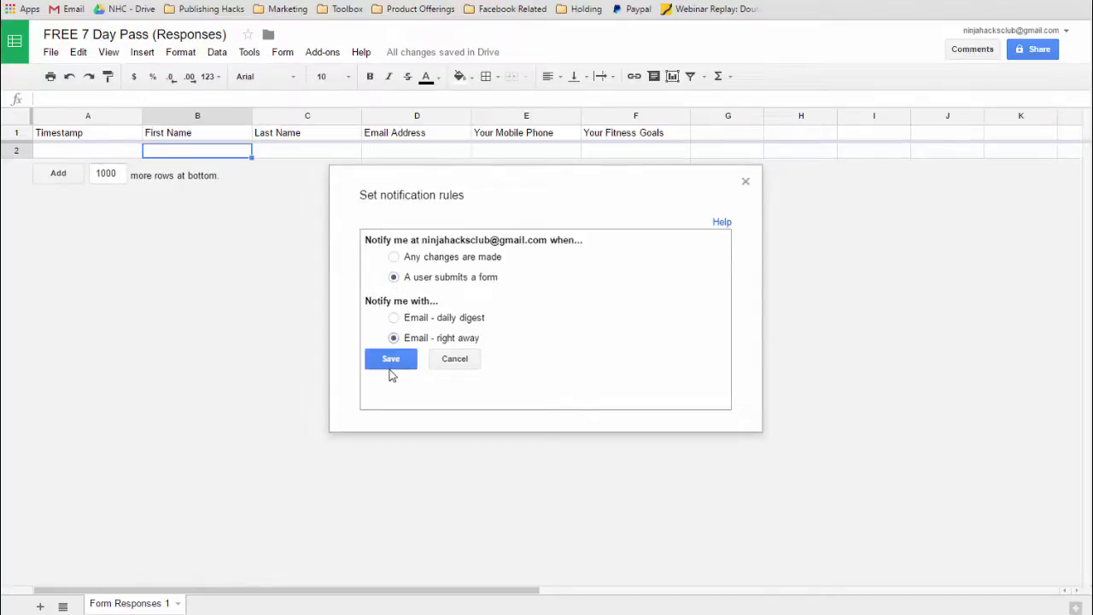
{"action": "left_click", "coordinate": [390, 367]}
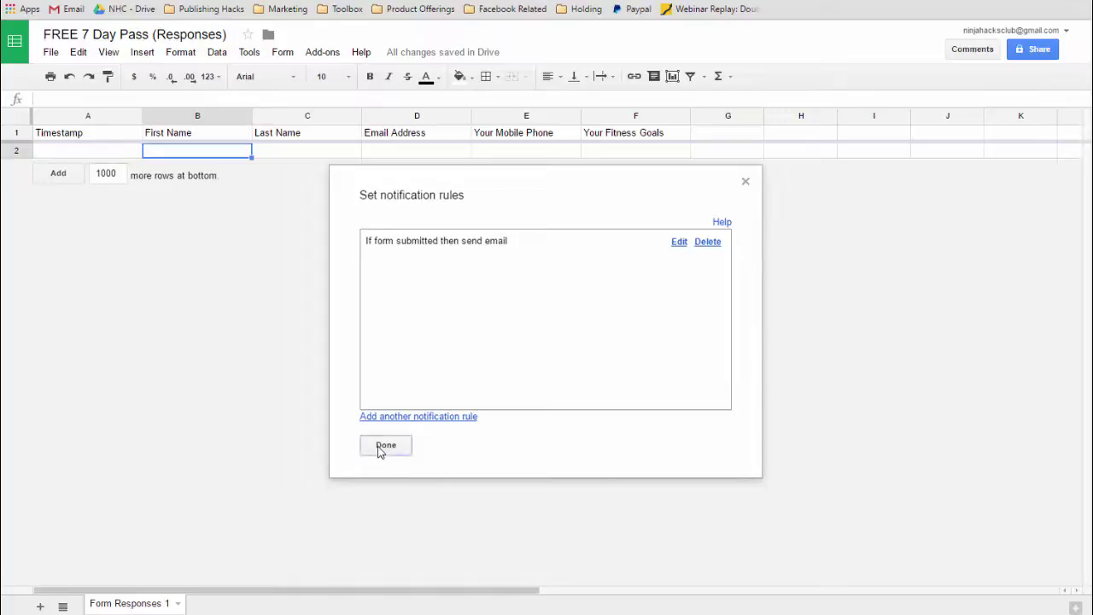
{"action": "left_click", "coordinate": [385, 448]}
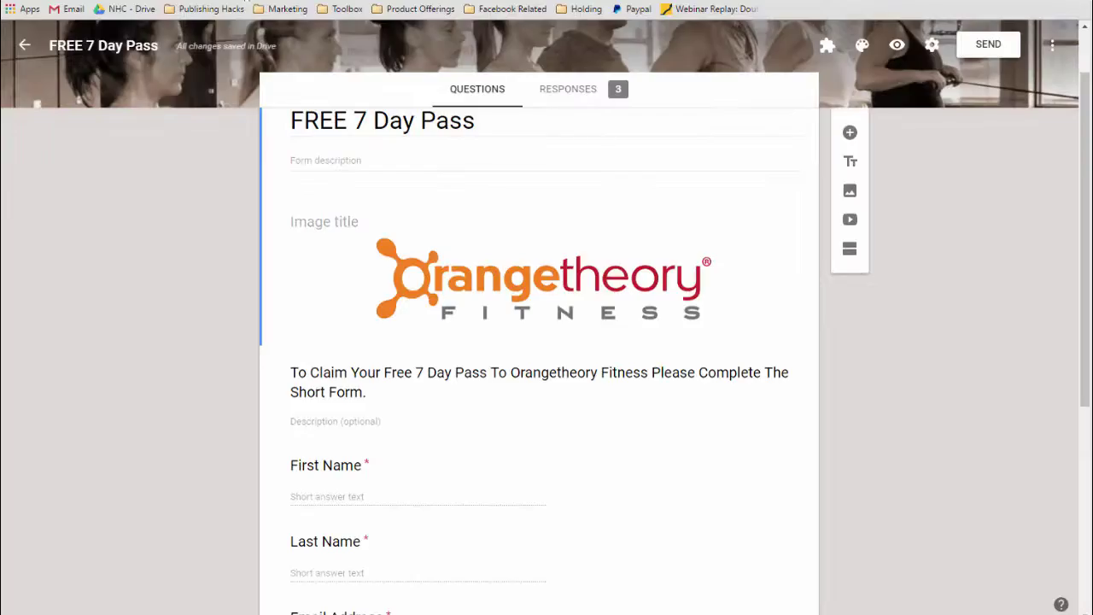
Preview the form and enter the test respondent's first and last name.
{"action": "left_click", "coordinate": [896, 47]}
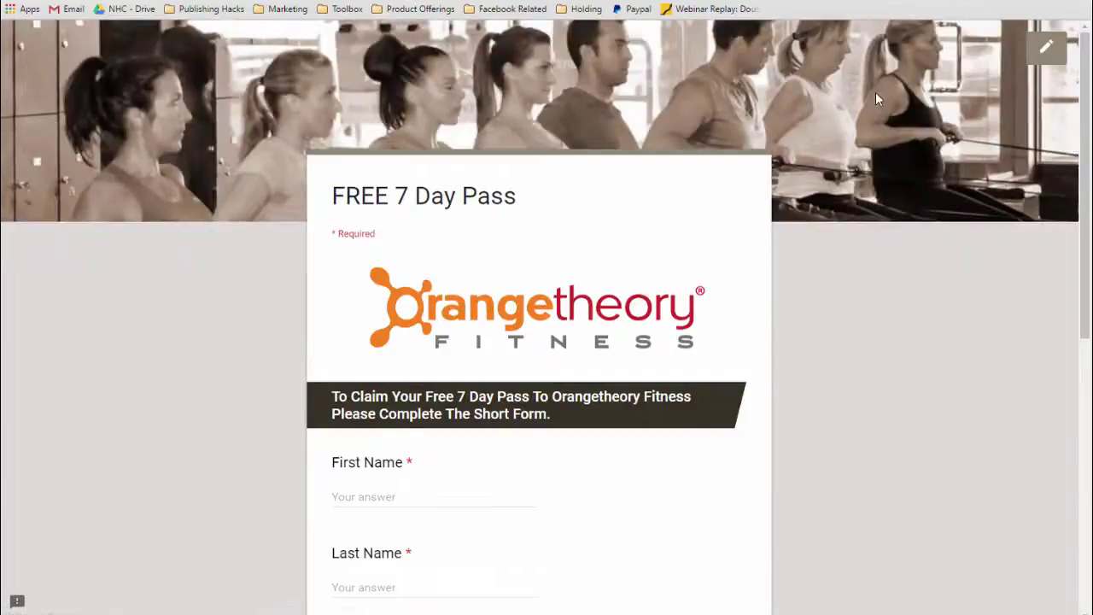
{"action": "scroll", "coordinate": [560, 290], "scroll_direction": "down", "scroll_amount": 1}
{"action": "scroll", "coordinate": [560, 291], "scroll_direction": "down", "scroll_amount": 2}
{"action": "left_click", "coordinate": [393, 277]}
{"action": "key", "text": "Tab"}
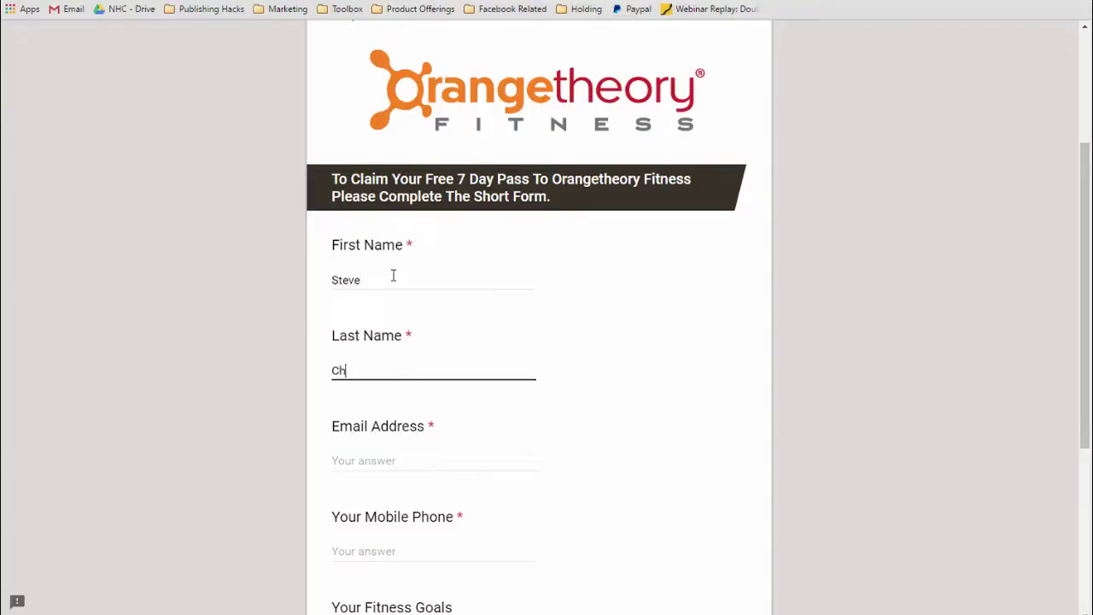
Enter the respondent's email address and mobile phone number.
{"action": "key", "text": "Tab"}
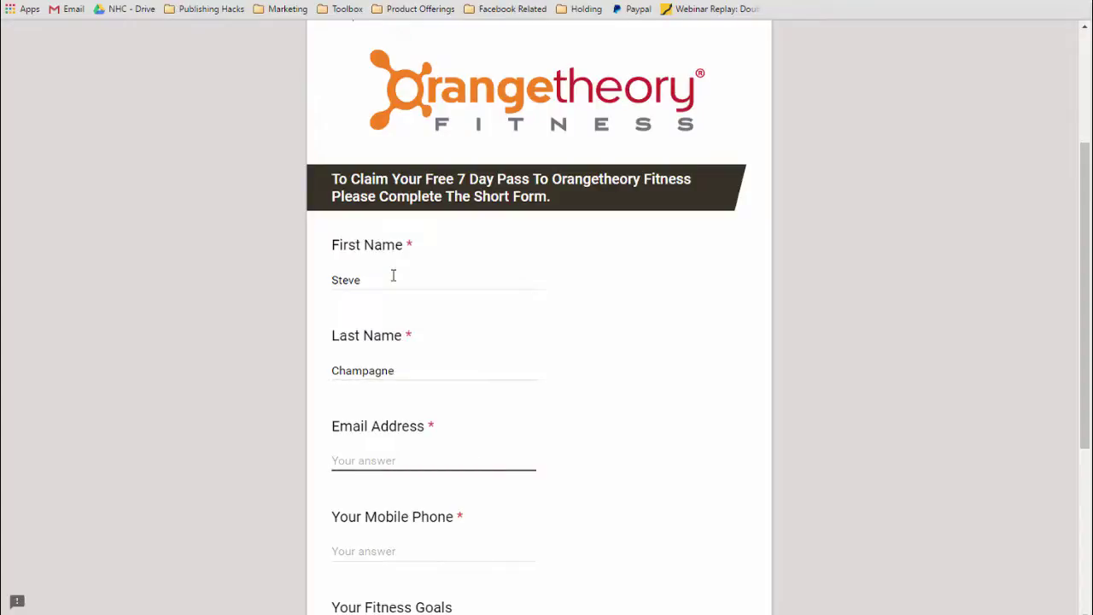
{"action": "type", "text": "n"}
{"action": "key", "text": "BackSpace"}
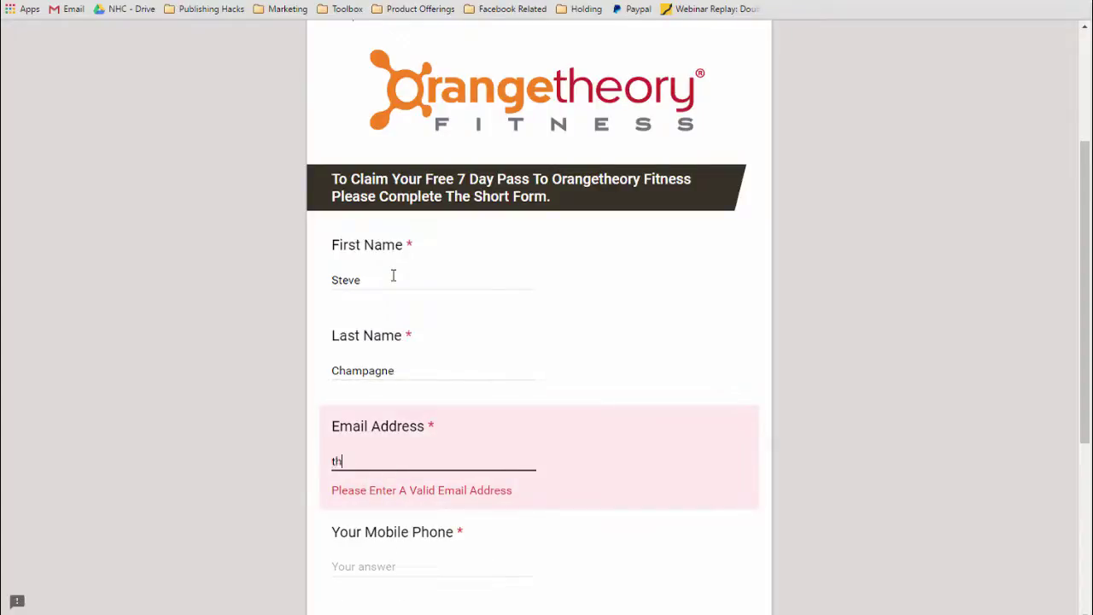
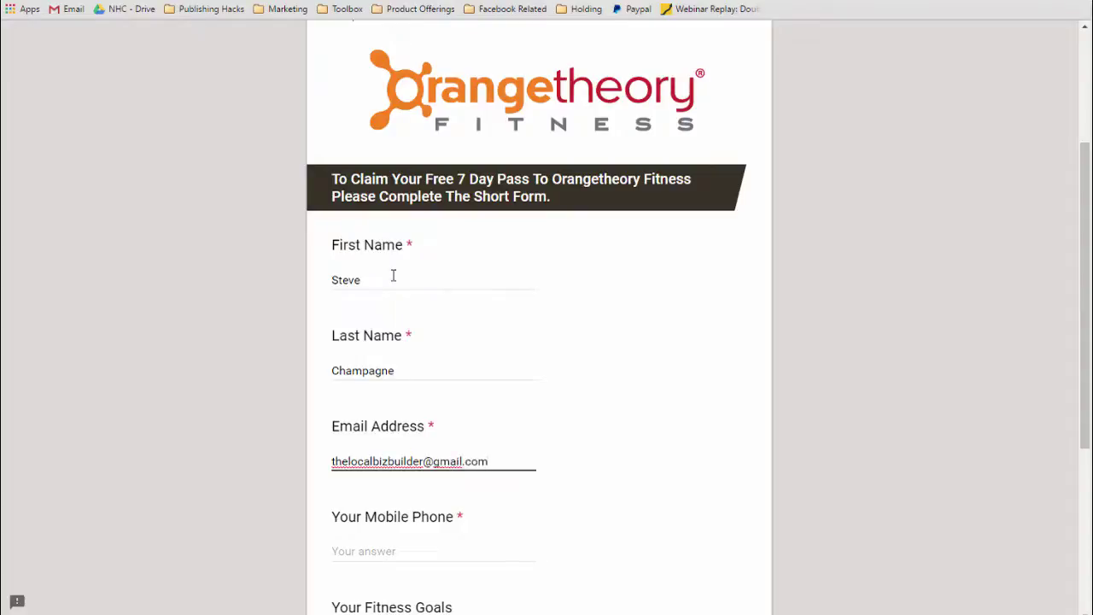
{"action": "left_click", "coordinate": [386, 550]}
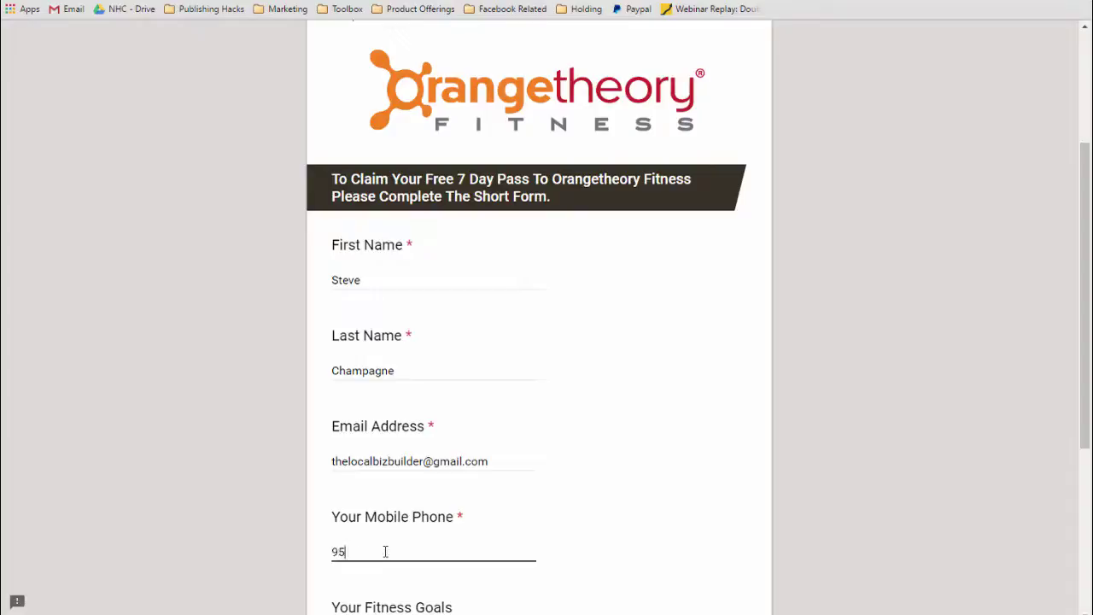
Tick Gain Muscle, Loose Weight and Increase Cardio Health goals and submit the test response.
{"action": "scroll", "coordinate": [631, 482], "scroll_direction": "down", "scroll_amount": 3}
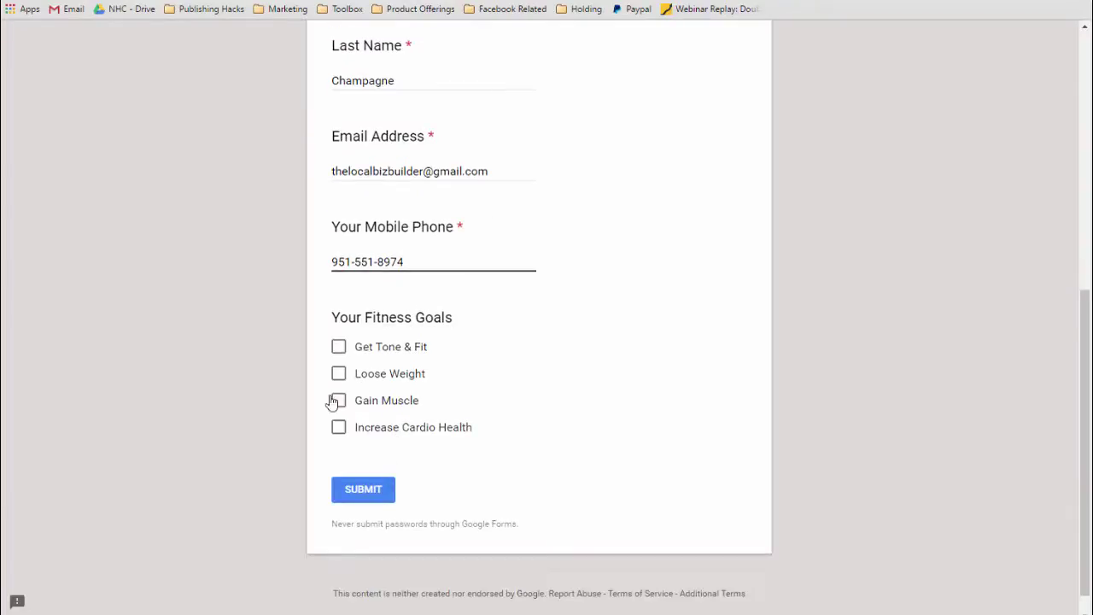
{"action": "left_click", "coordinate": [338, 401]}
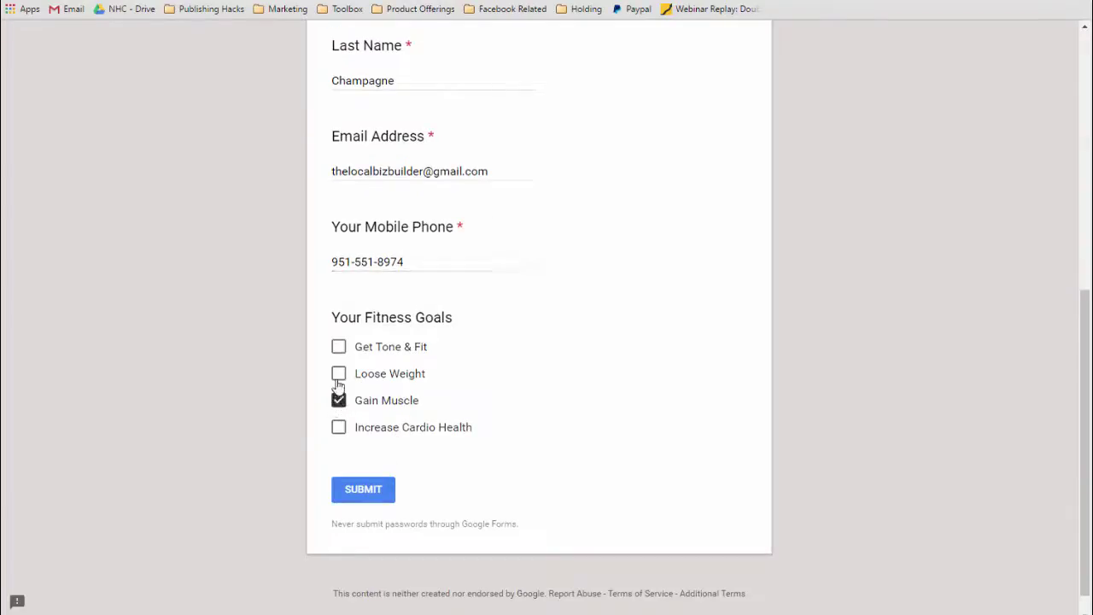
{"action": "left_click", "coordinate": [339, 379]}
{"action": "left_click", "coordinate": [339, 428]}
{"action": "left_click", "coordinate": [372, 495]}
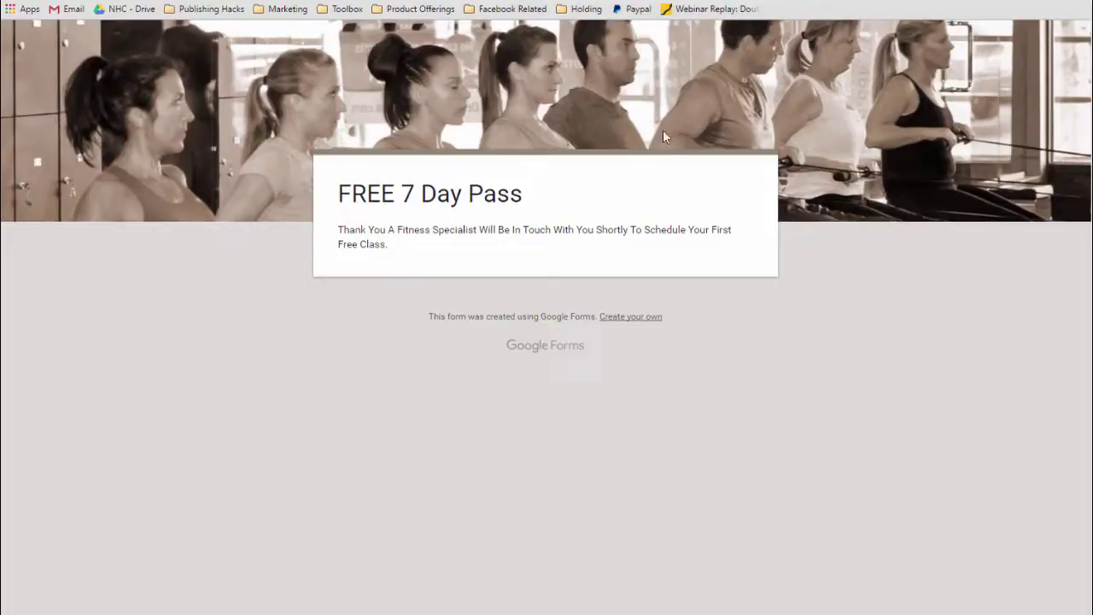
{"action": "key", "text": "ctrl+Tab"}
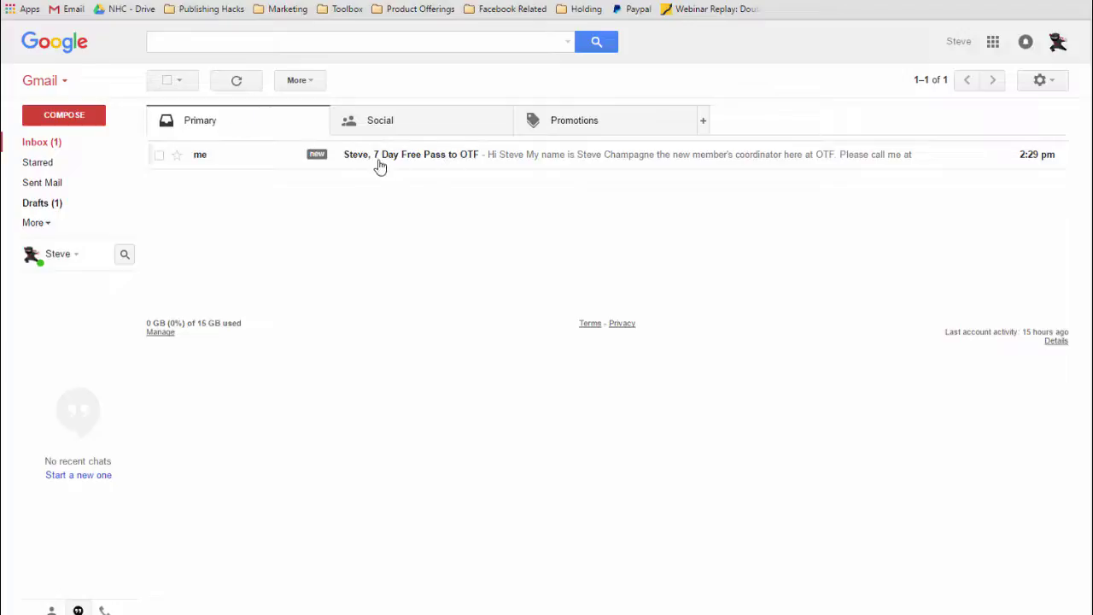
Read the received 7 Day Free Pass to OTF email, then go back to the inbox.
{"action": "left_click", "coordinate": [434, 163]}
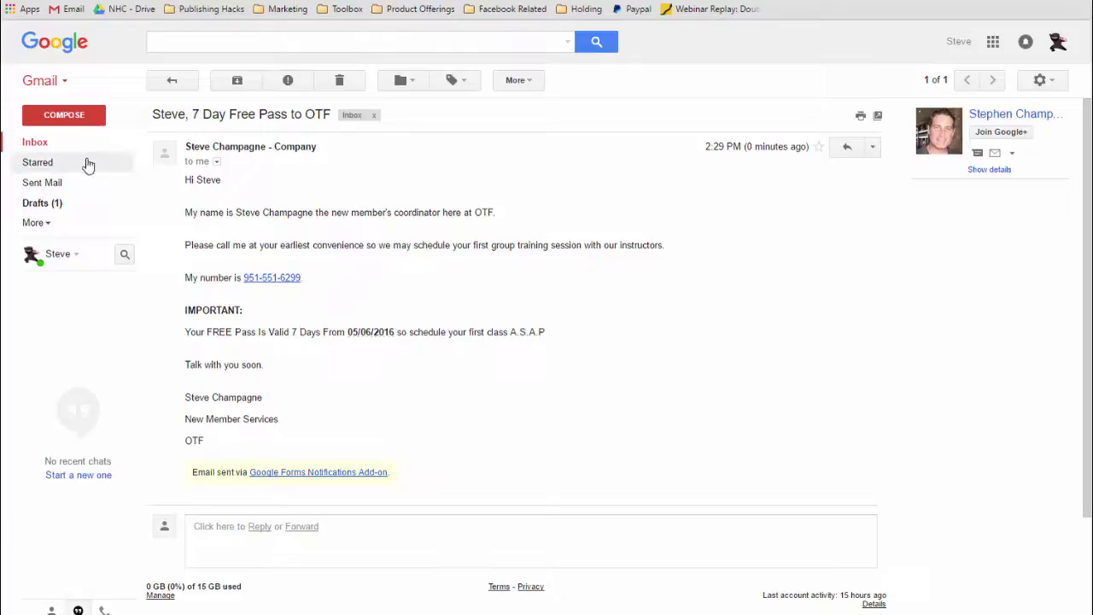
{"action": "left_click", "coordinate": [34, 142]}
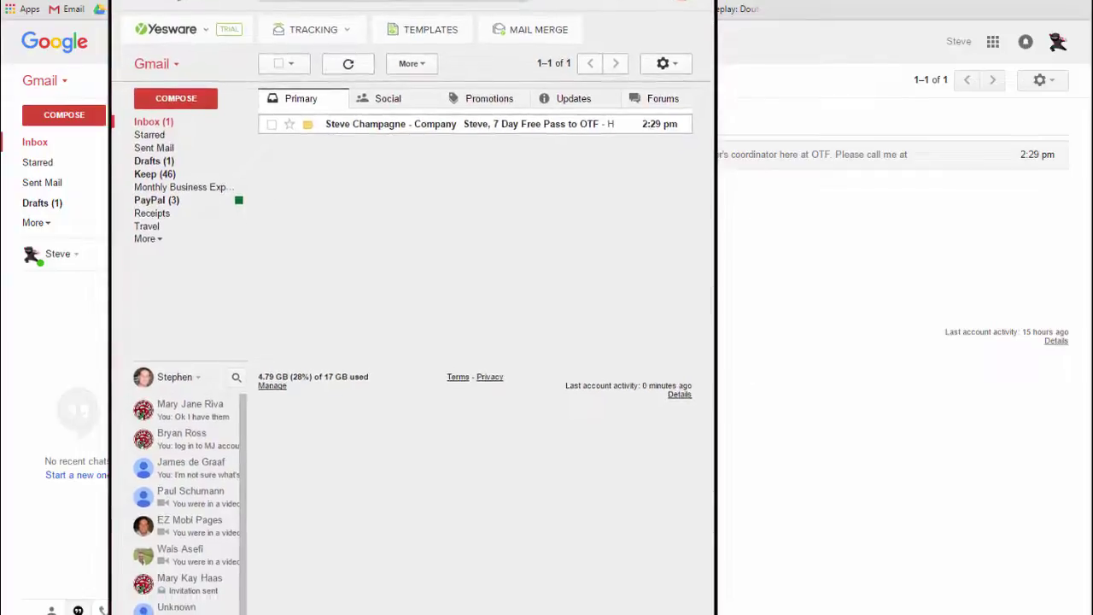
Open the 7 Day Free Pass email in the second mailbox, then reload the Gmail inbox.
{"action": "left_click", "coordinate": [386, 127]}
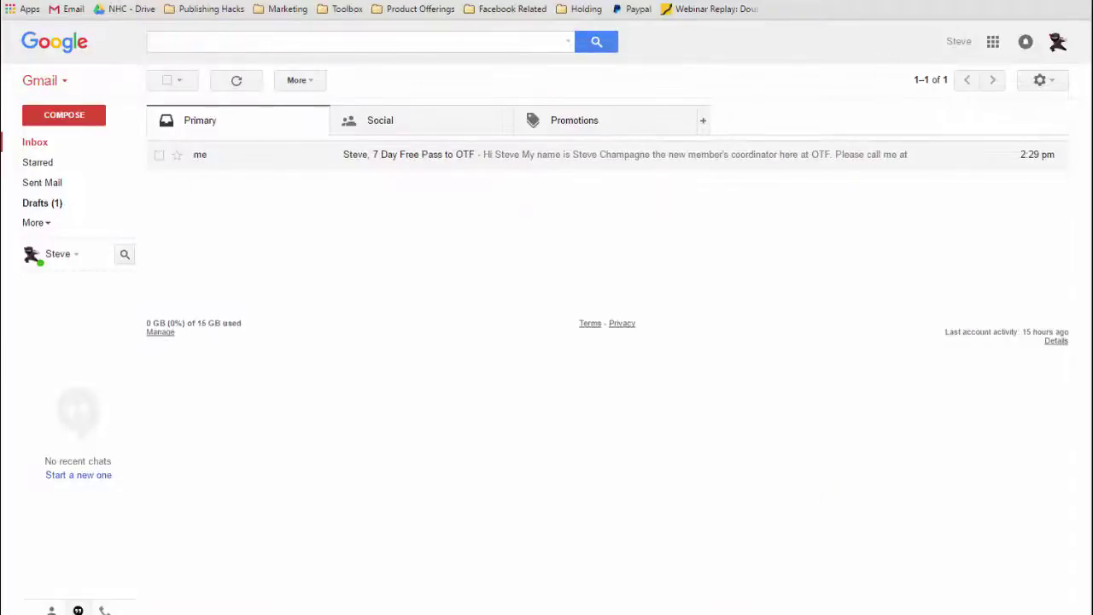
{"action": "left_click", "coordinate": [53, 2]}
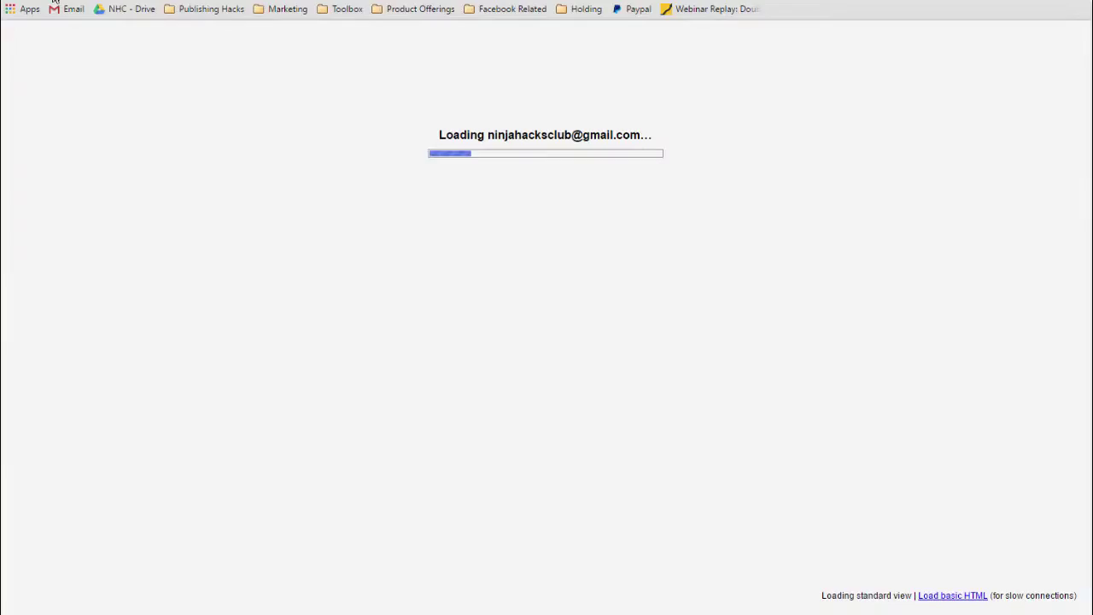